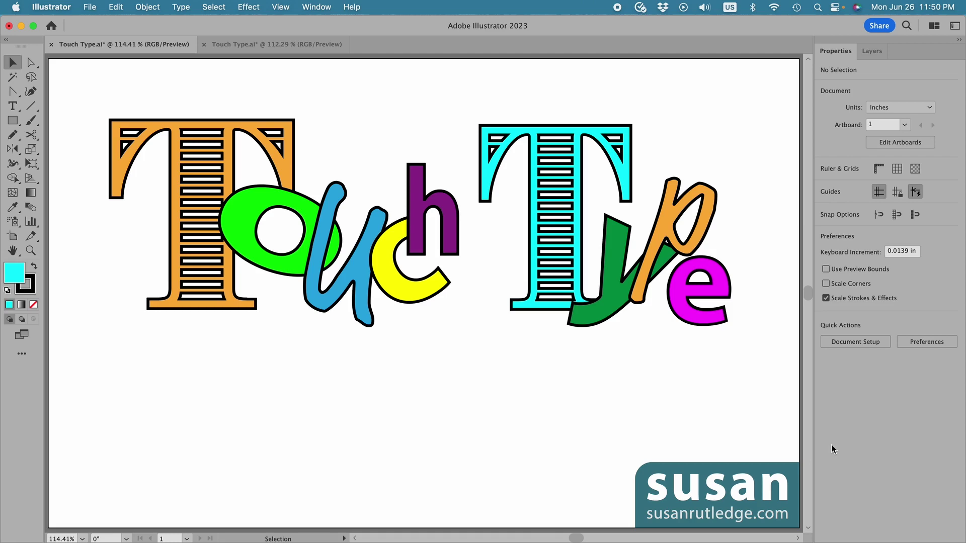
Switch to the Touch Type.ai copy with plain orange text and activate the Touch Type Tool
left_click(296, 40)
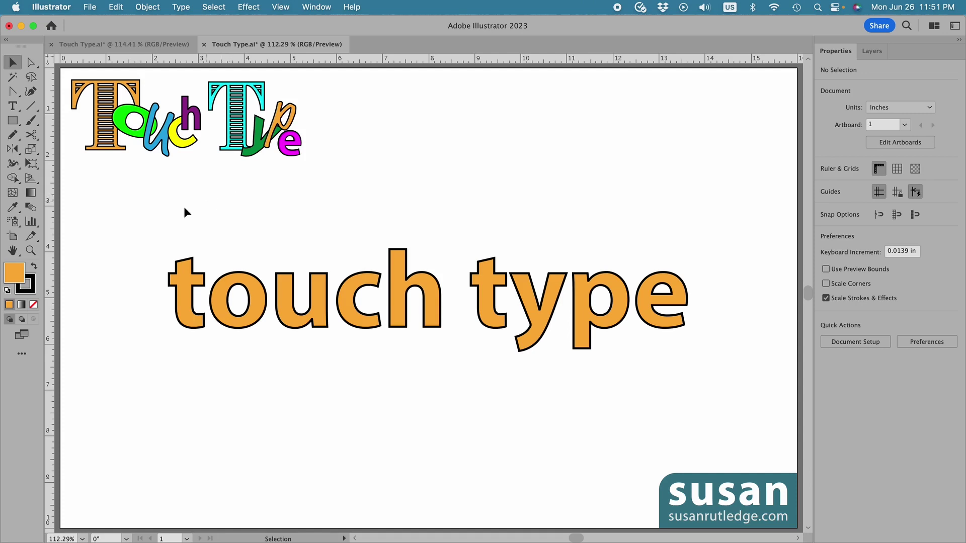
left_click(13, 107)
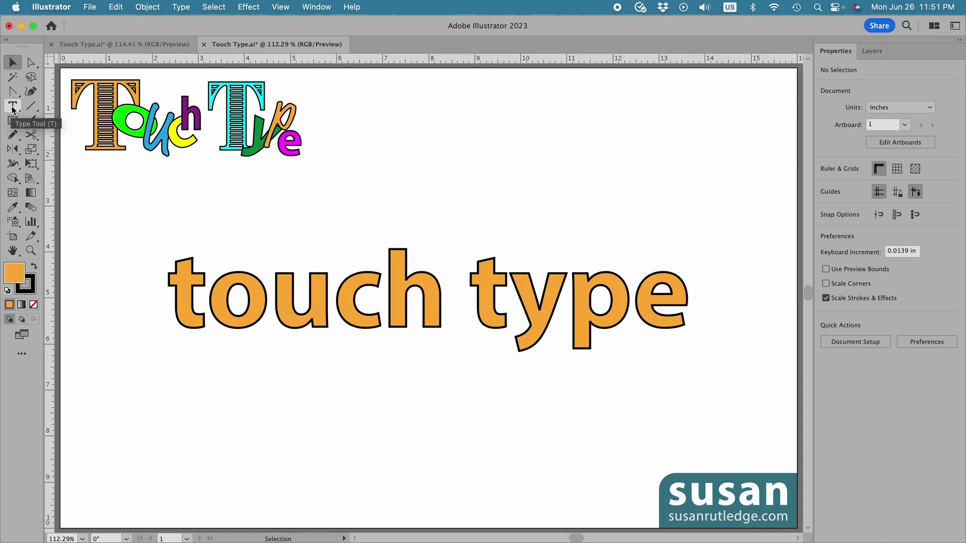
left_click_drag(12, 107, 112, 195)
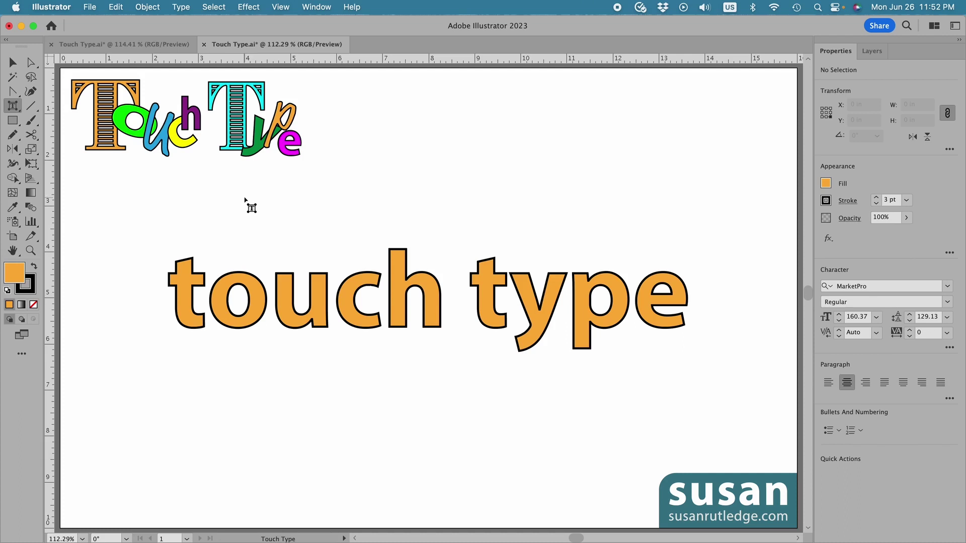
Stretch the first t to about 188% vertical scale so it towers over the others
left_click(186, 274)
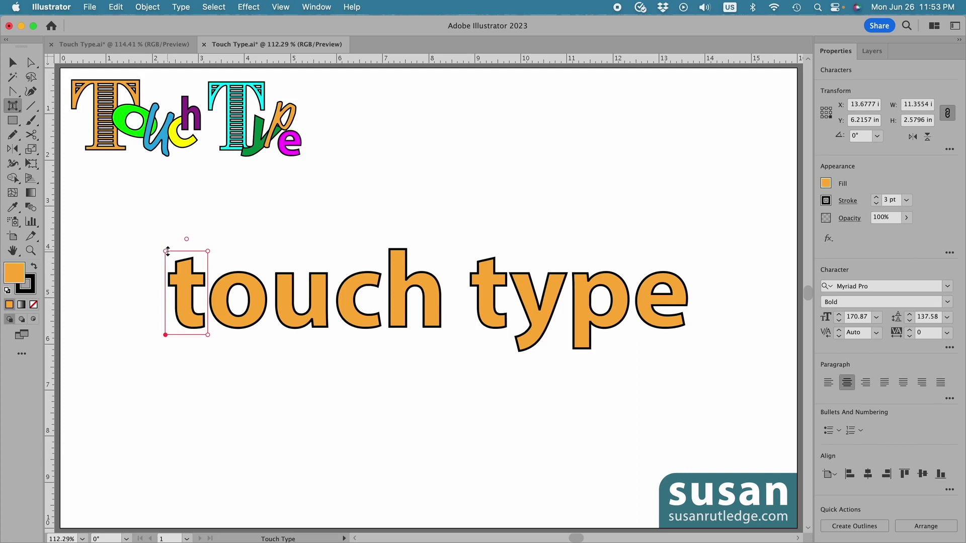
left_click_drag(167, 251, 169, 219)
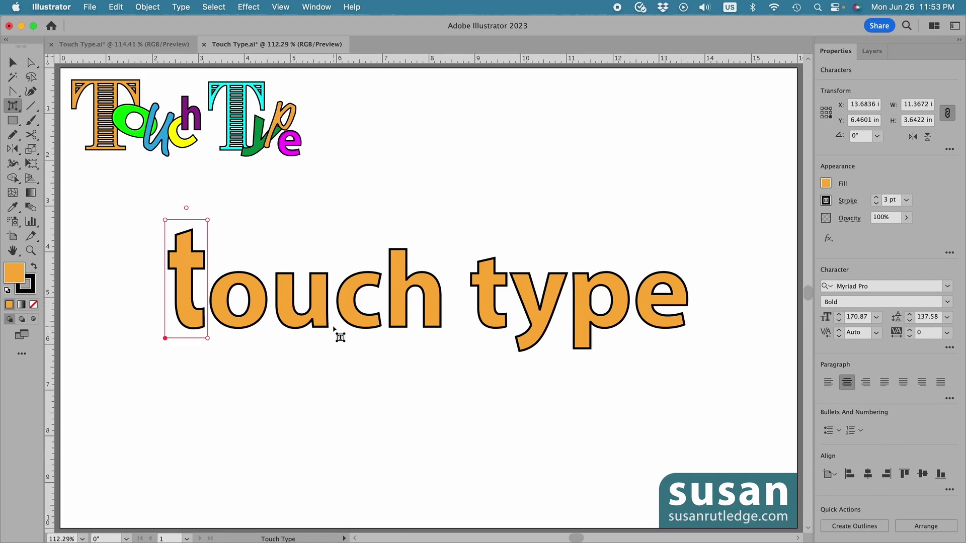
Widen the o to about 180% horizontally and enlarge the u to about 166%
left_click(240, 322)
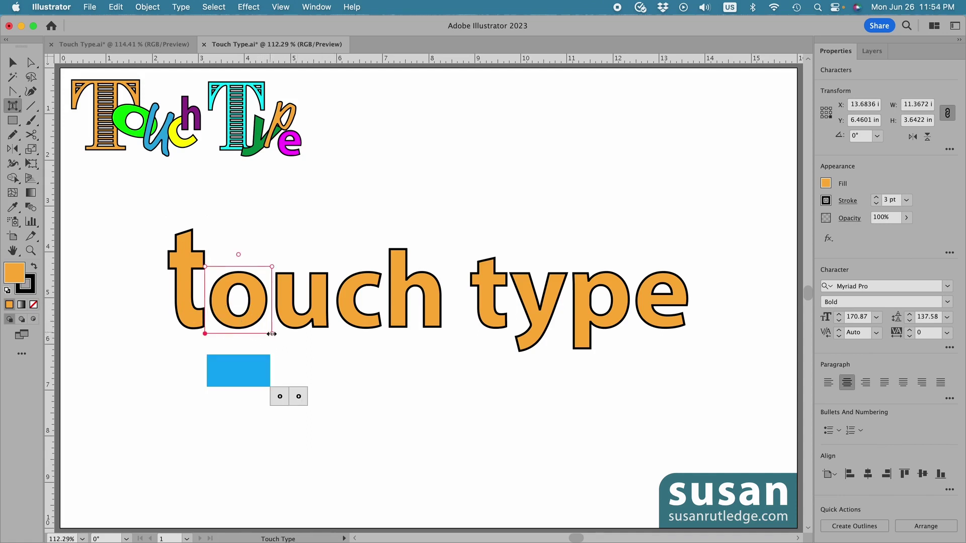
left_click_drag(272, 334, 318, 333)
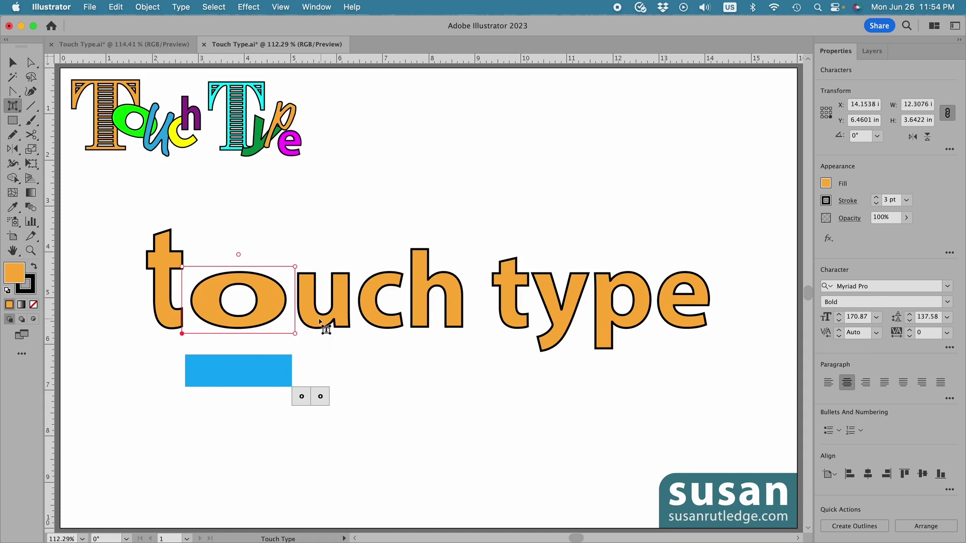
left_click(320, 322)
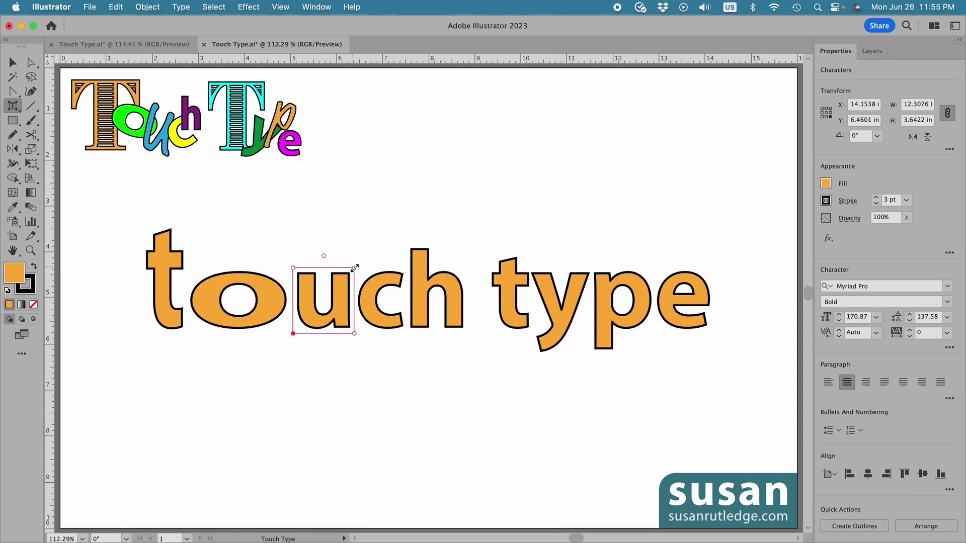
left_click_drag(354, 267, 387, 246)
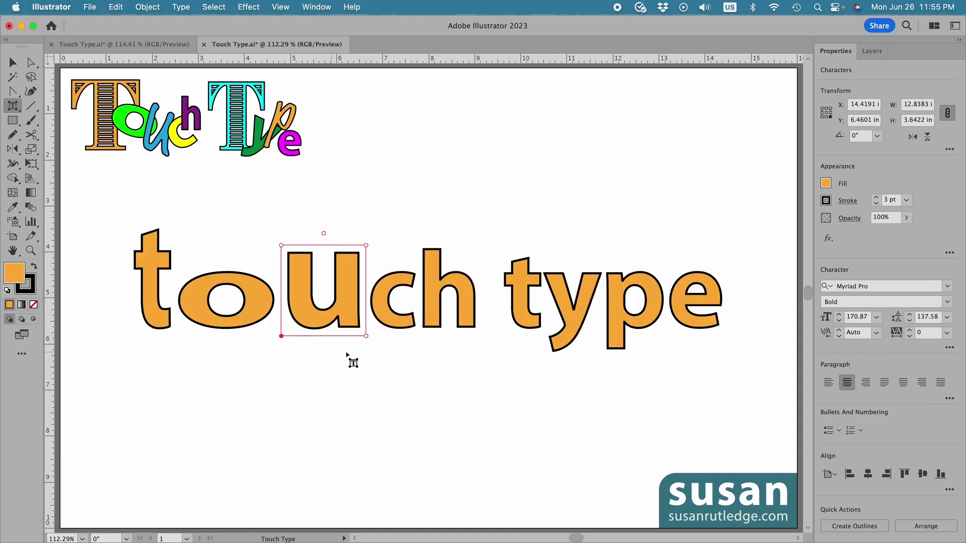
Nudge and drag the c up and down, leaving it on the baseline slightly closer to the u
left_click(392, 291)
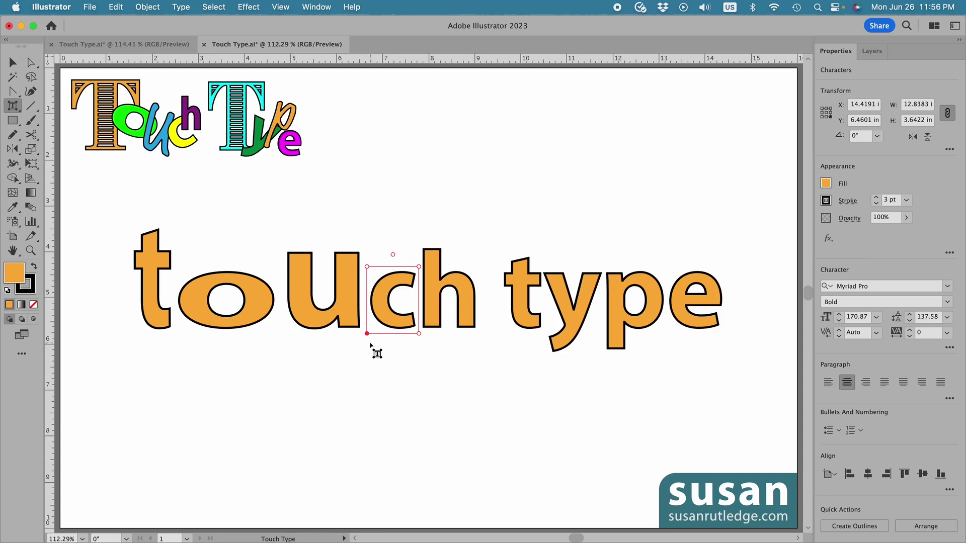
key("Up")
key("Up")
key("Up")
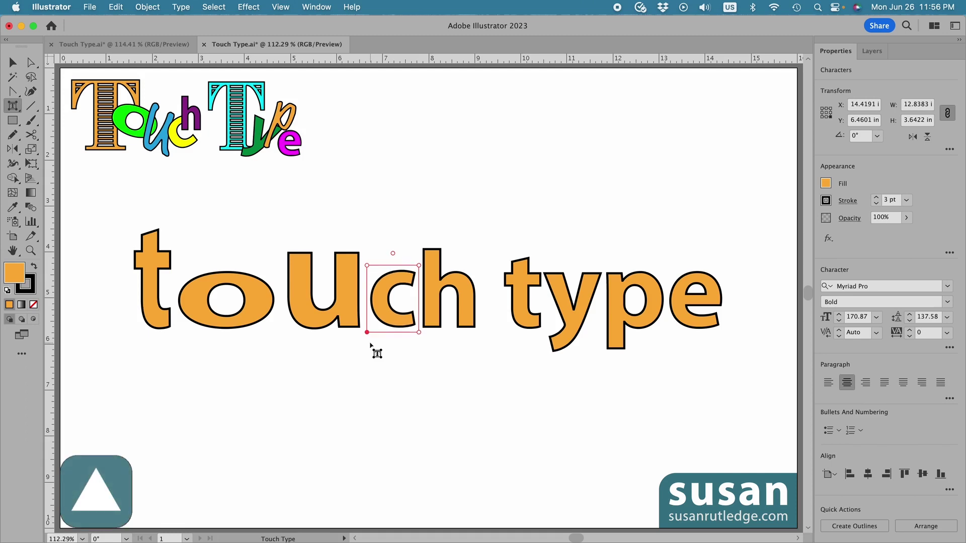
key("Up")
key("Up")
key("Up")
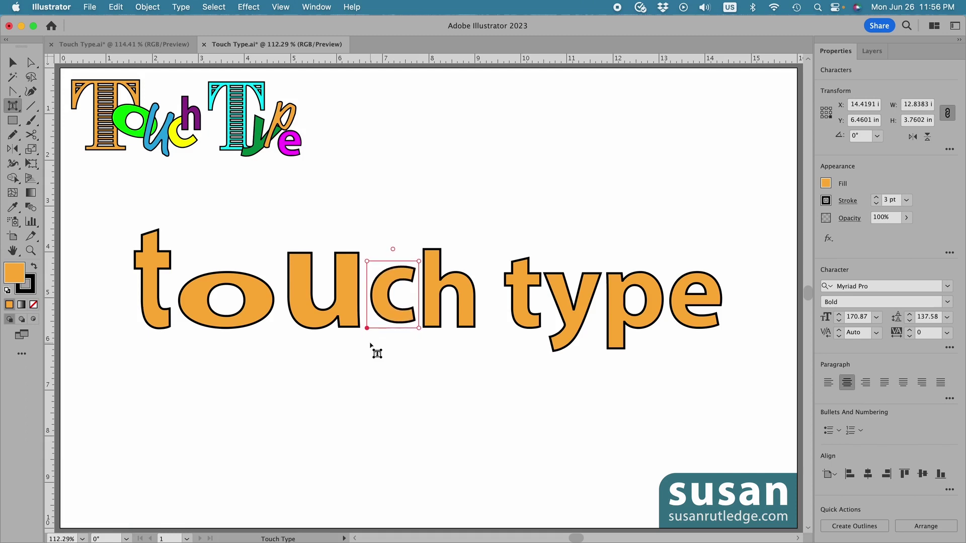
key("Down")
key("Down")
key("Down")
key("Down")
key("Down")
key("Down")
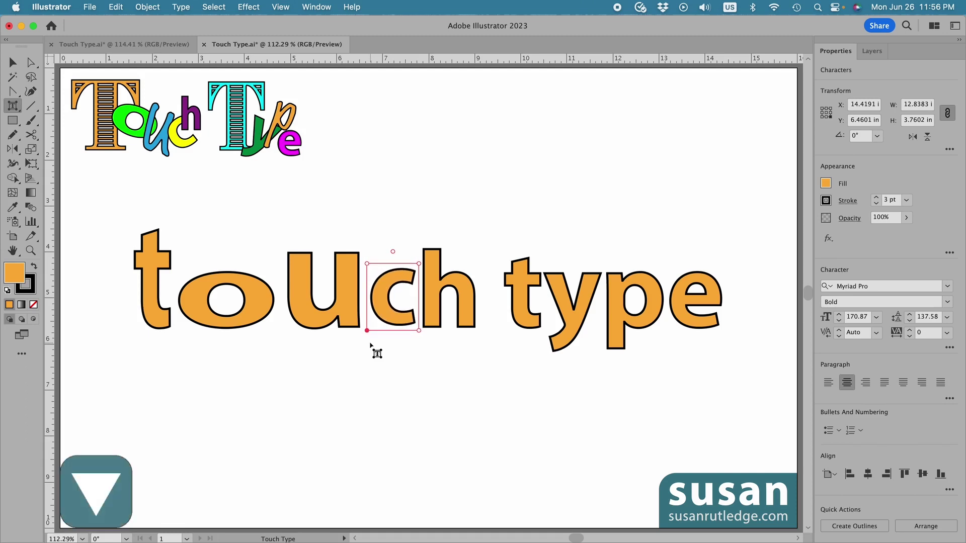
key("Down")
key("Down")
key("Down")
key("Down")
key("Down")
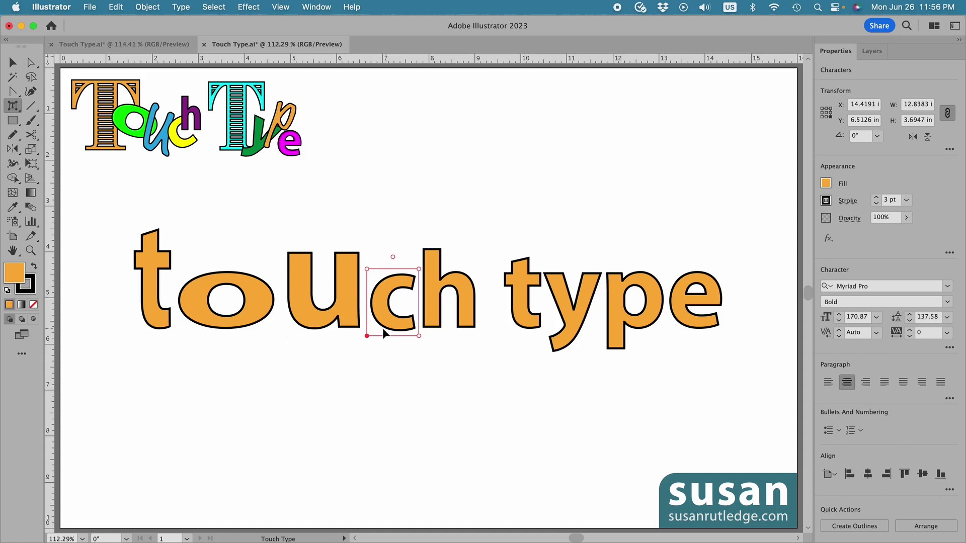
left_click_drag(391, 298, 392, 345)
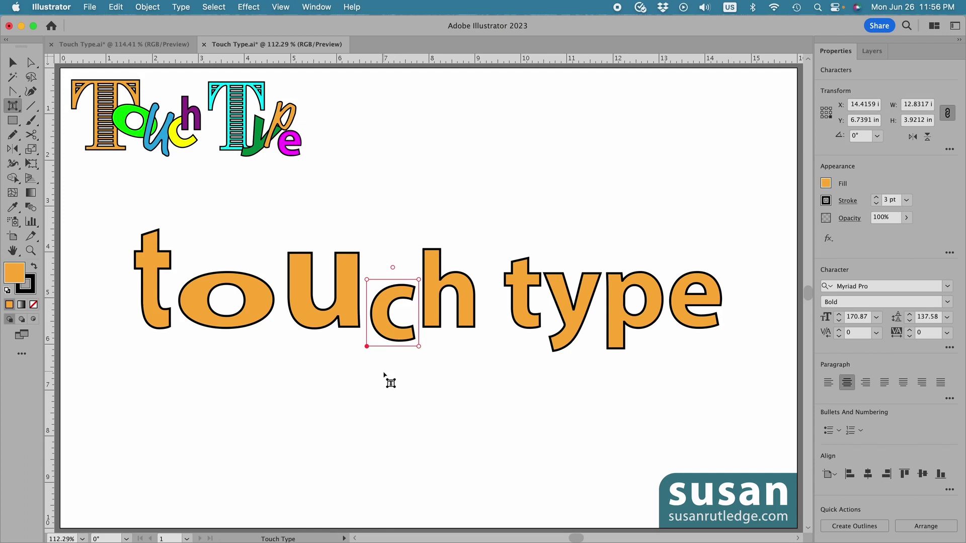
key("Up")
key("Up")
key("Up")
key("Up")
key("Up")
key("Up")
key("Up")
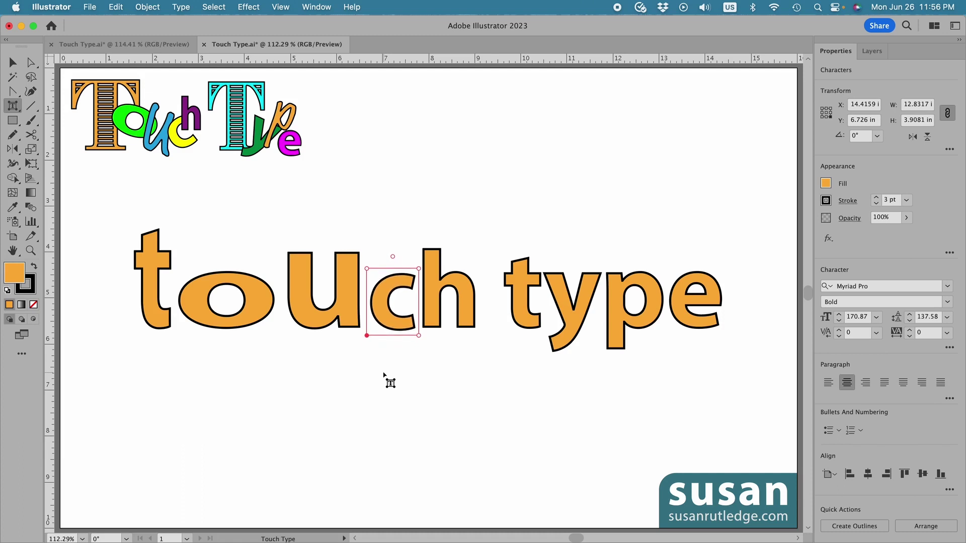
key("Up")
key("Up")
key("Up")
key("Up")
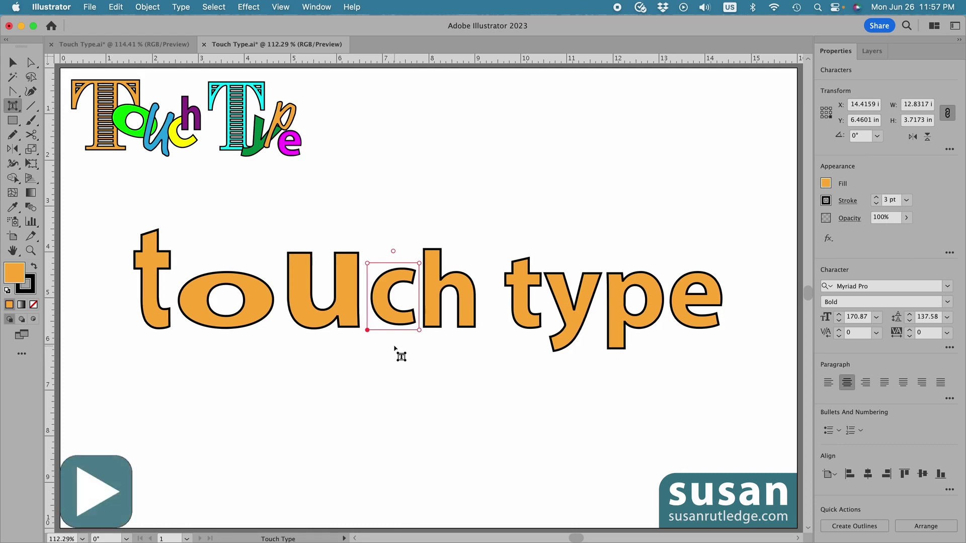
key("Right")
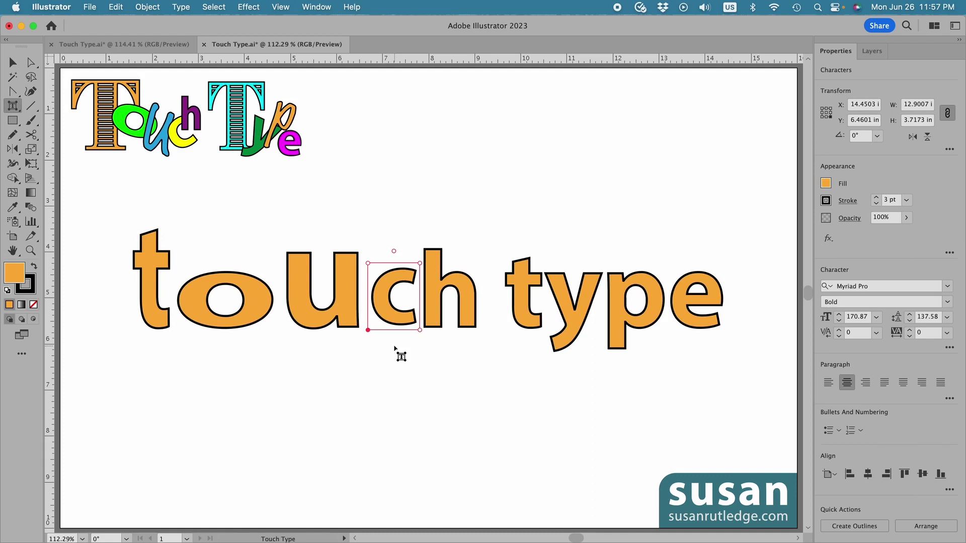
key("Left")
key("Left")
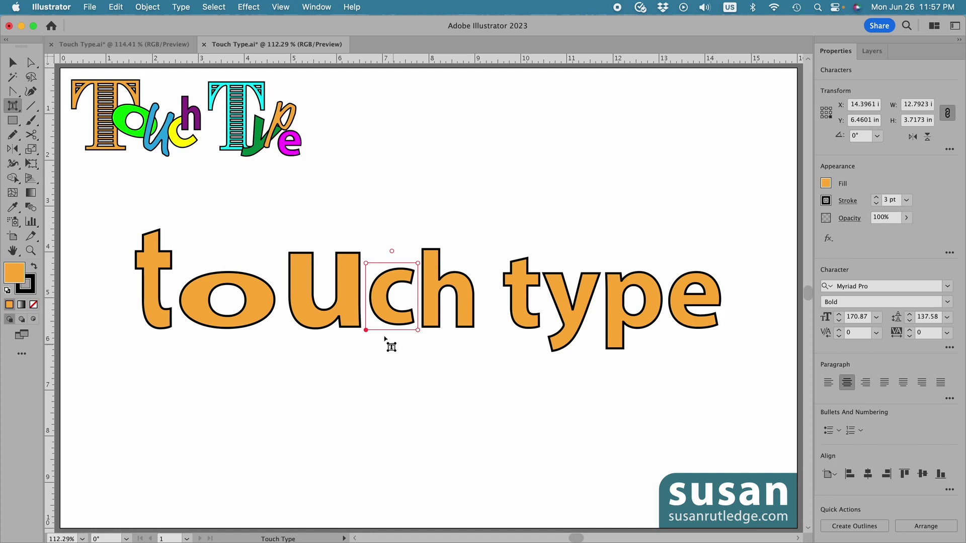
Drag the c to the right, leaving a wide gap after 'tou'
left_click(381, 301)
left_click_drag(381, 301, 441, 299)
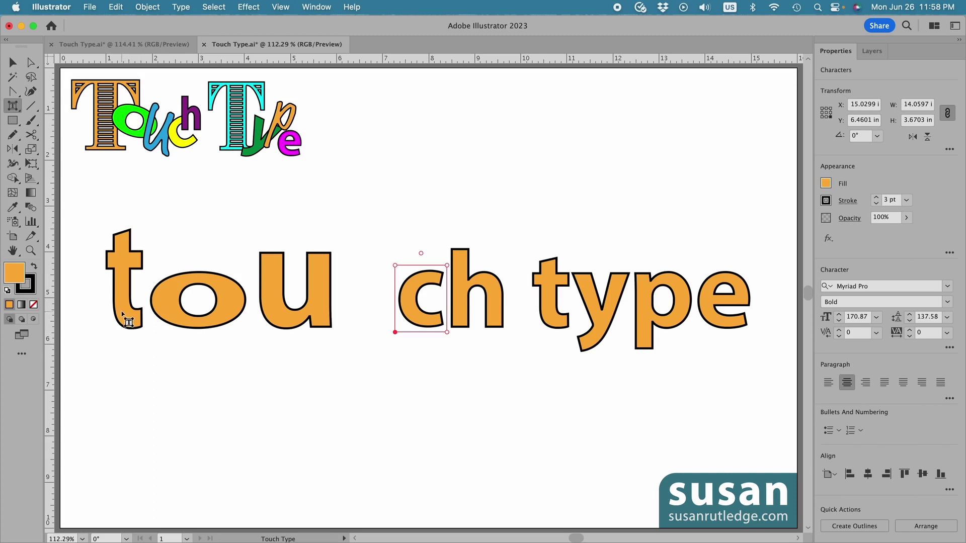
Slide the o, u, c and h left so each overlaps the previous letter, then deselect
left_click(198, 324)
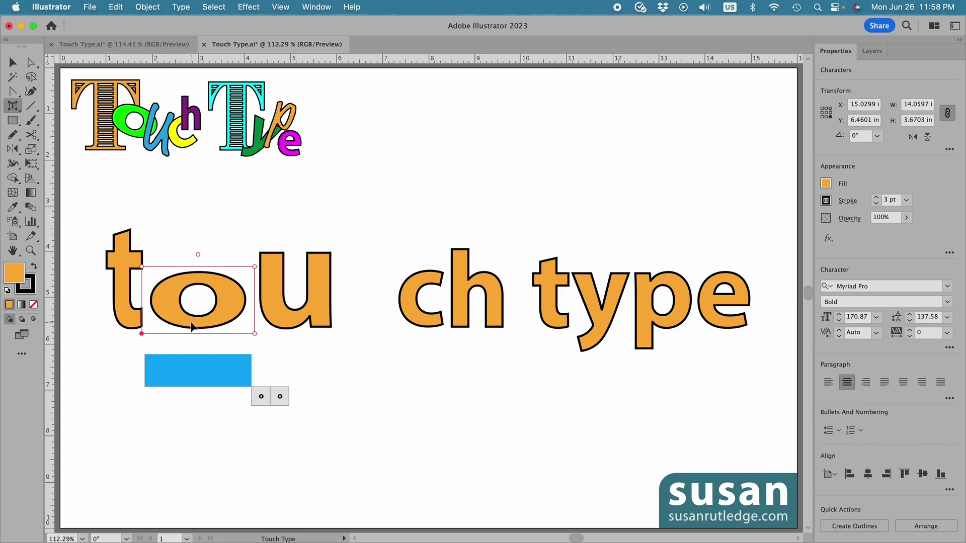
left_click_drag(191, 327, 172, 326)
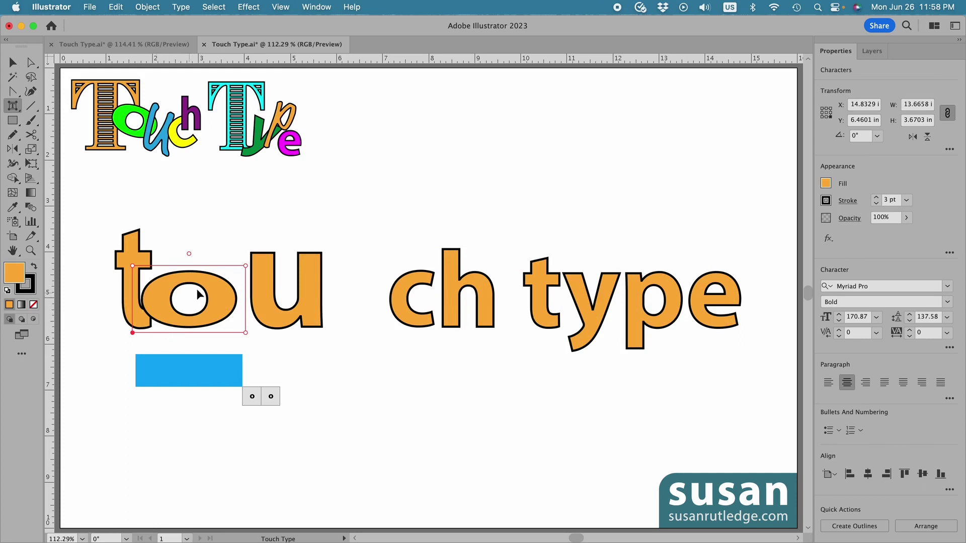
left_click(272, 320)
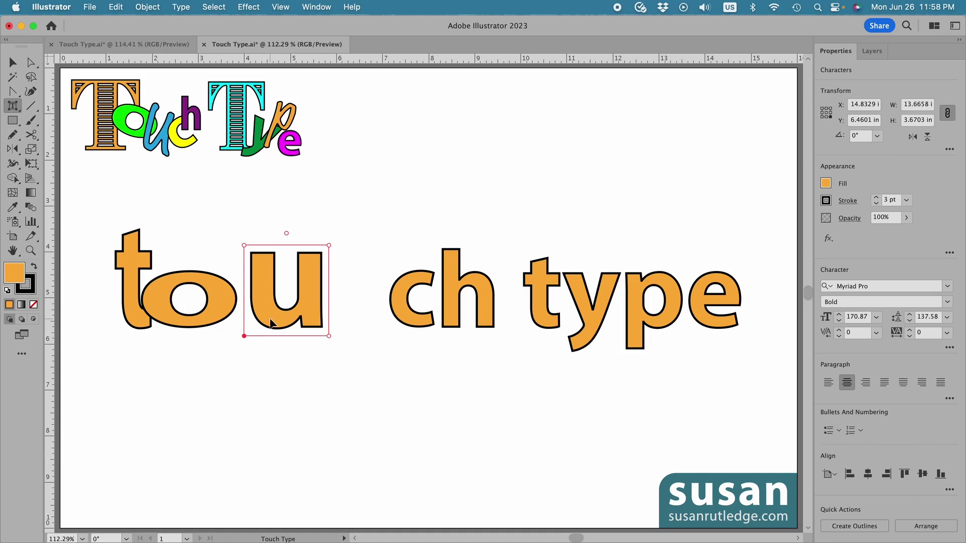
left_click_drag(272, 320, 247, 322)
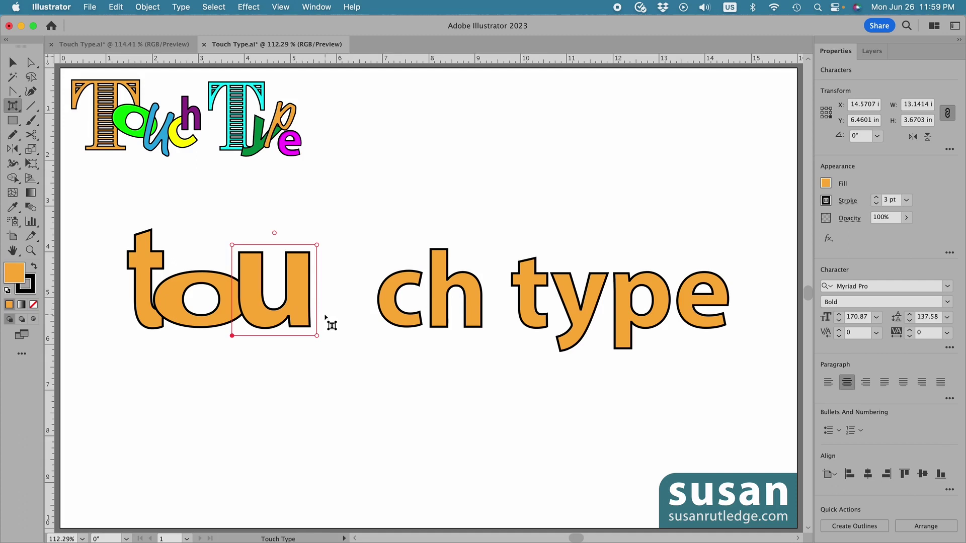
left_click(399, 314)
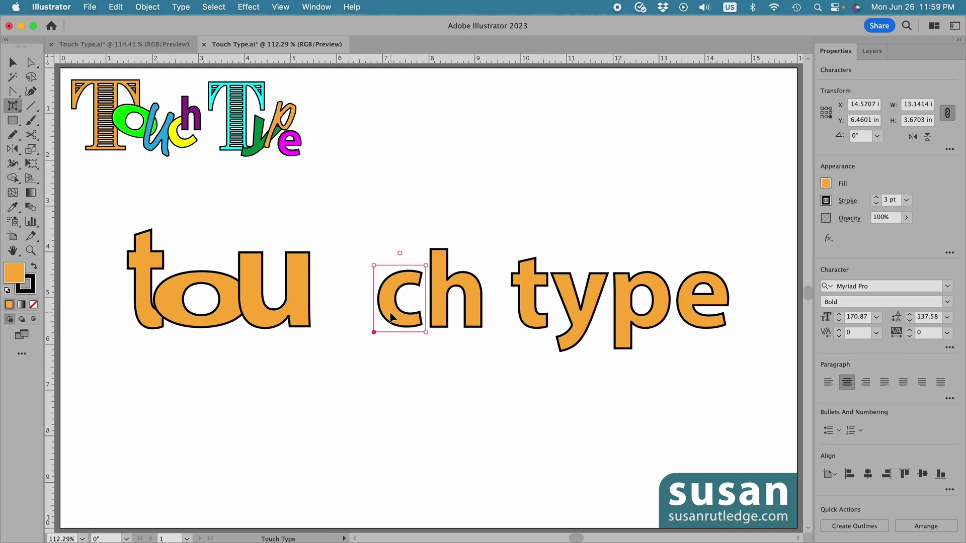
left_click_drag(391, 321, 320, 315)
left_click(406, 322)
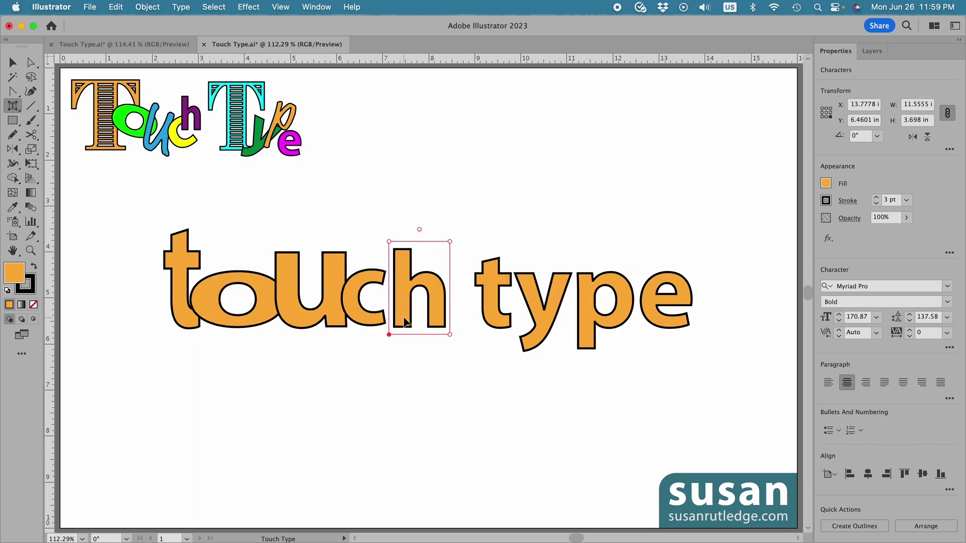
left_click_drag(406, 322, 402, 352)
left_click(416, 362)
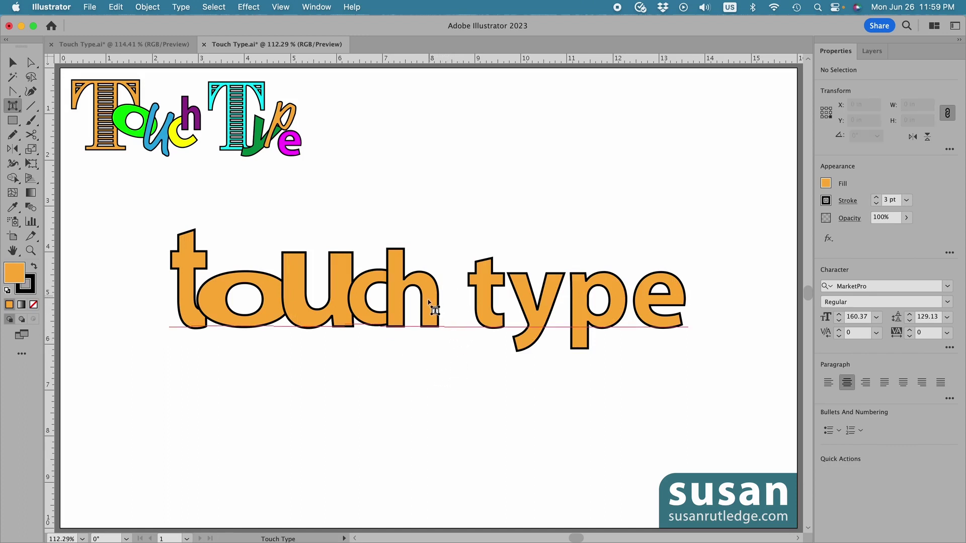
Slide the t and p of 'type' leftward so they overlap their neighbouring letters
left_click(485, 300)
left_click_drag(485, 303, 556, 308)
left_click(568, 322)
left_click_drag(628, 318, 609, 314)
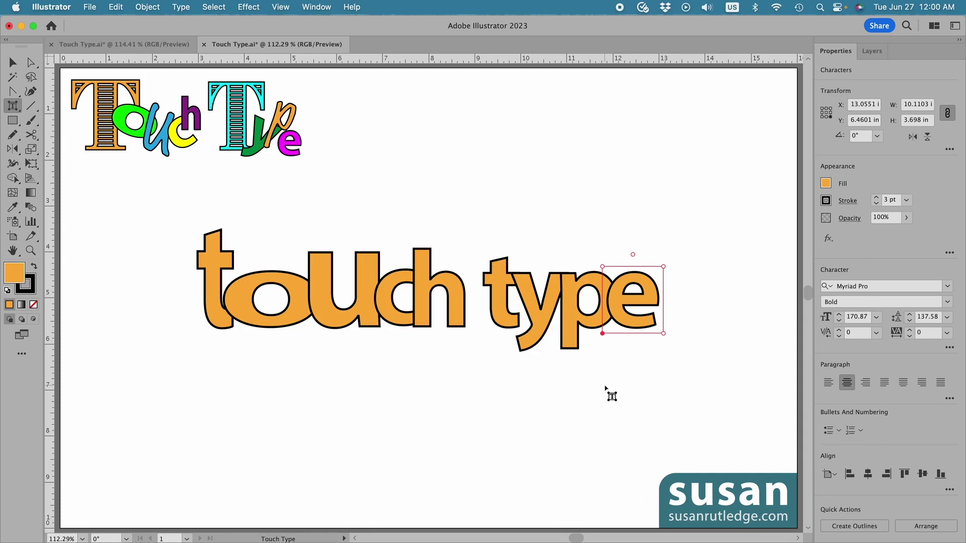
left_click(297, 319)
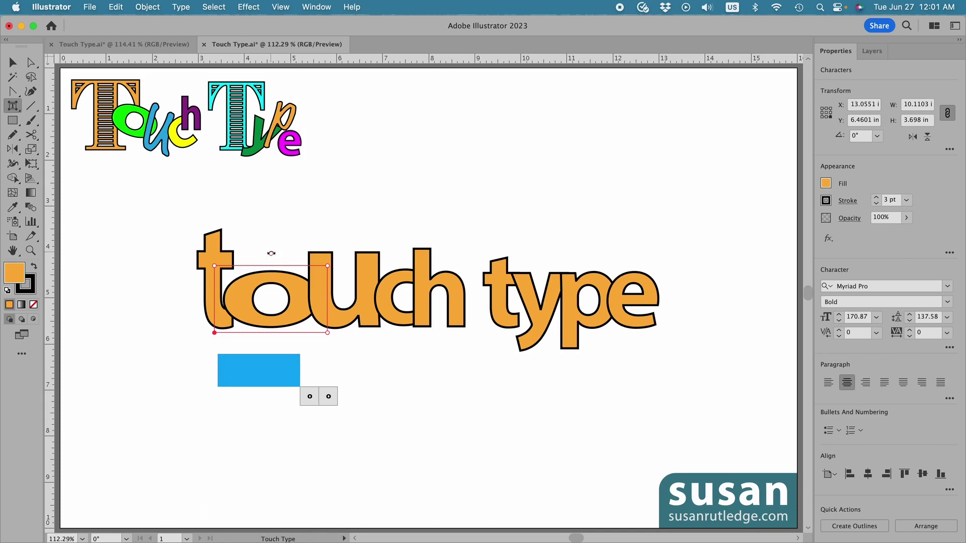
Rotate the o roughly 23–26 degrees and shift it off the baseline, then adjust the u
left_click_drag(271, 253, 282, 274)
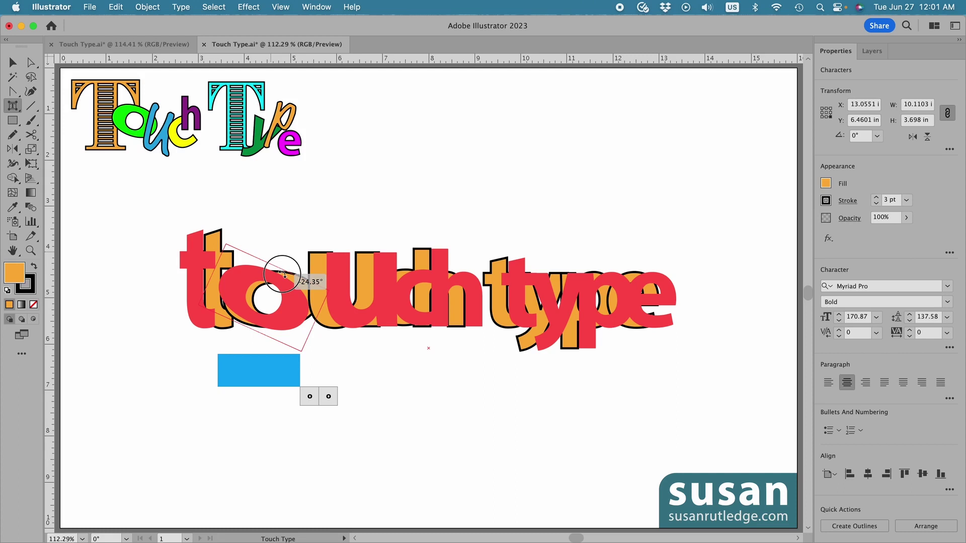
left_click_drag(284, 274, 283, 276)
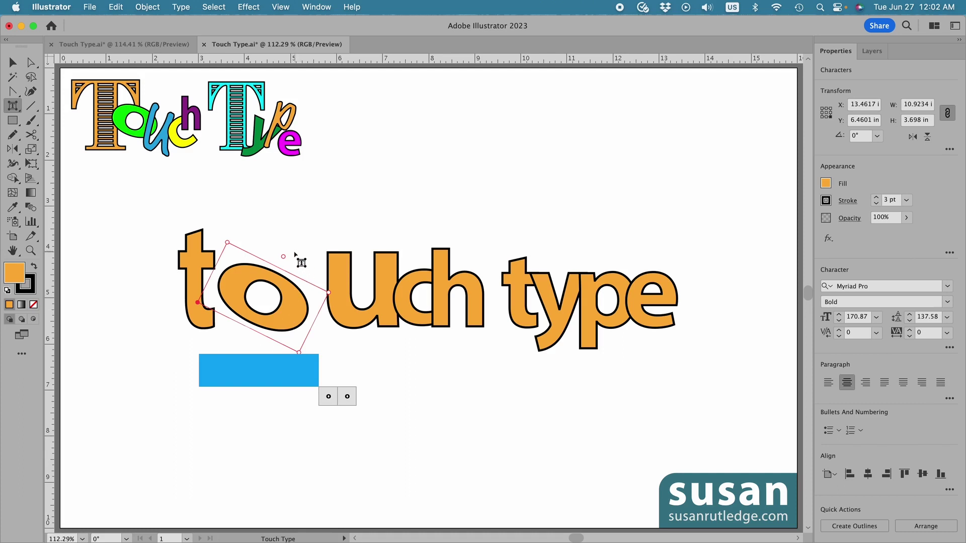
left_click_drag(285, 255, 283, 251)
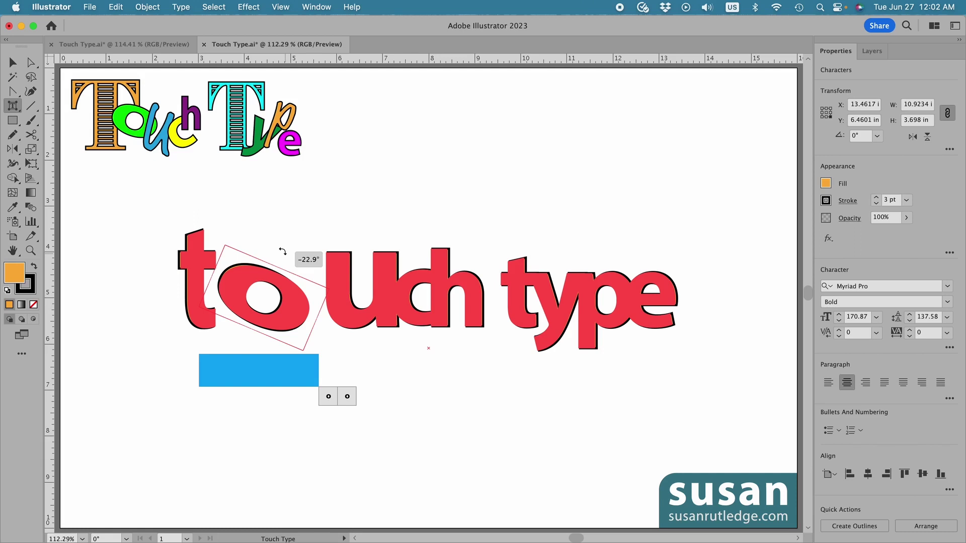
left_click_drag(283, 251, 284, 252)
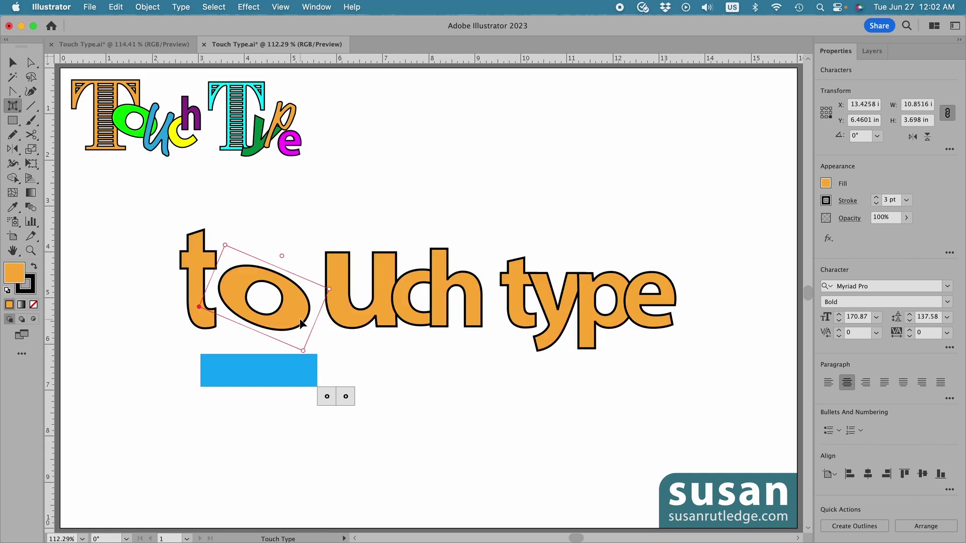
mouse_move(300, 320)
left_mouse_down()
mouse_move(285, 308)
mouse_move(340, 313)
mouse_move(318, 316)
left_mouse_up()
left_click(347, 321)
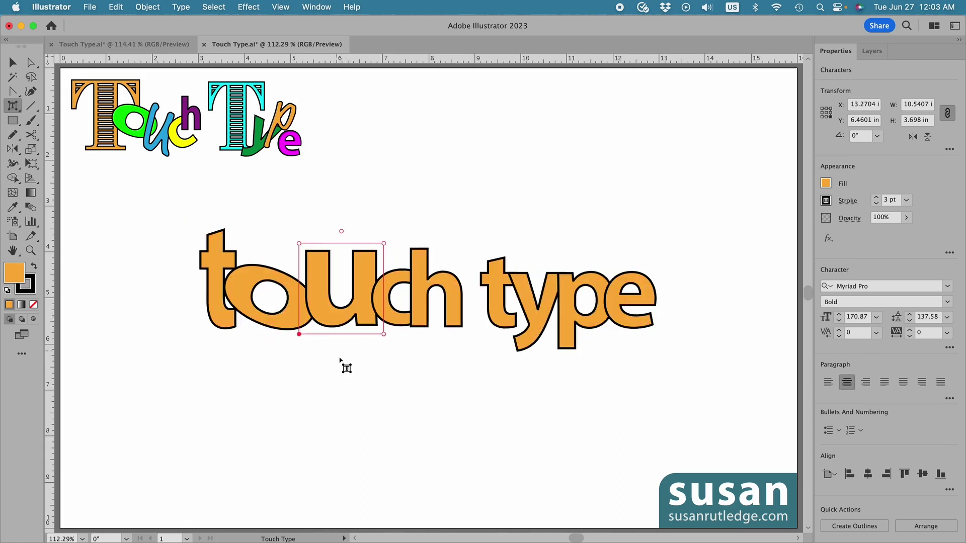
left_click(349, 372)
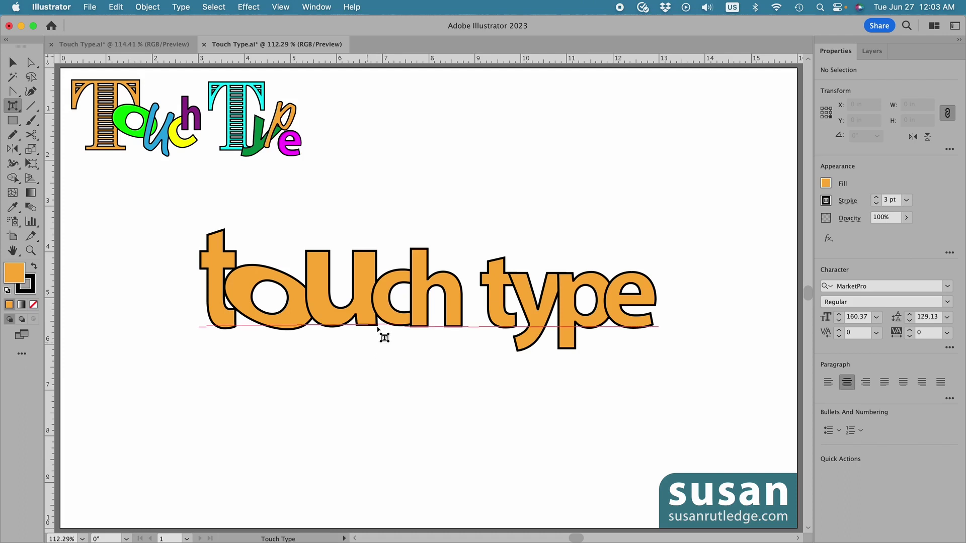
Give the u a magenta fill, a blue stroke and lowered opacity
left_click(359, 258)
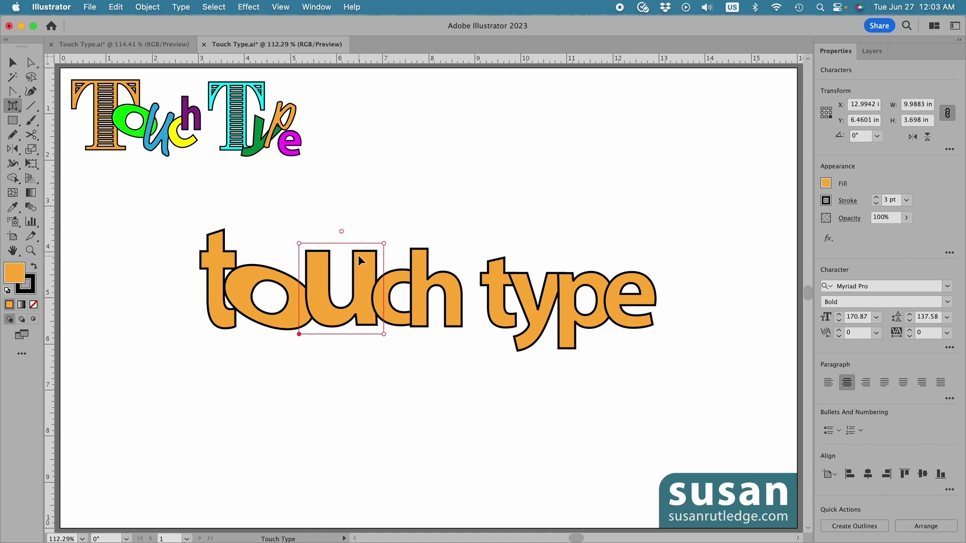
left_click(826, 183)
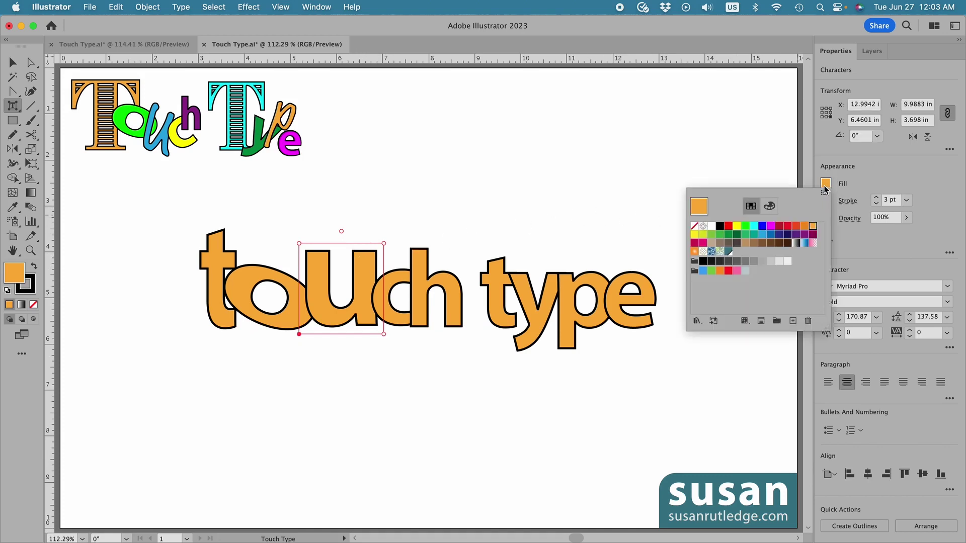
left_click(771, 227)
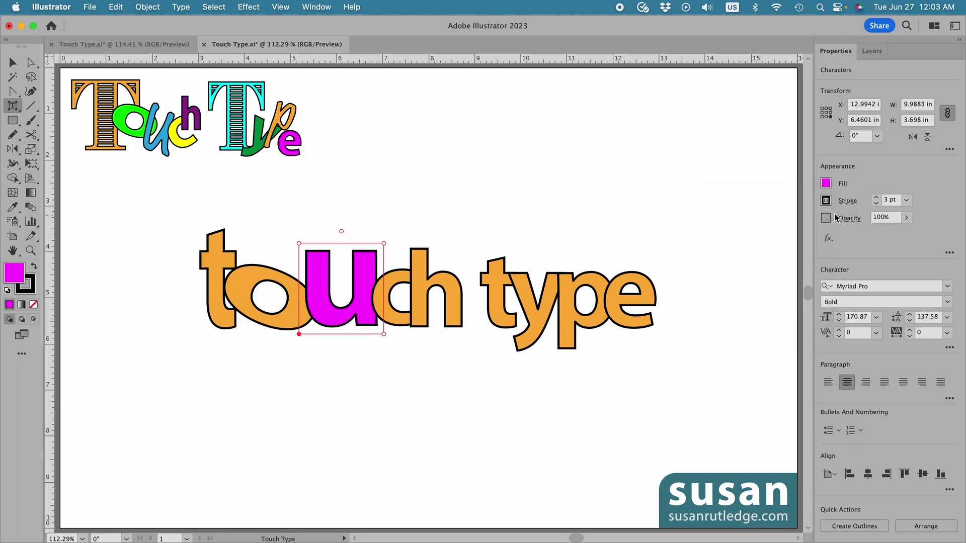
left_click(826, 201)
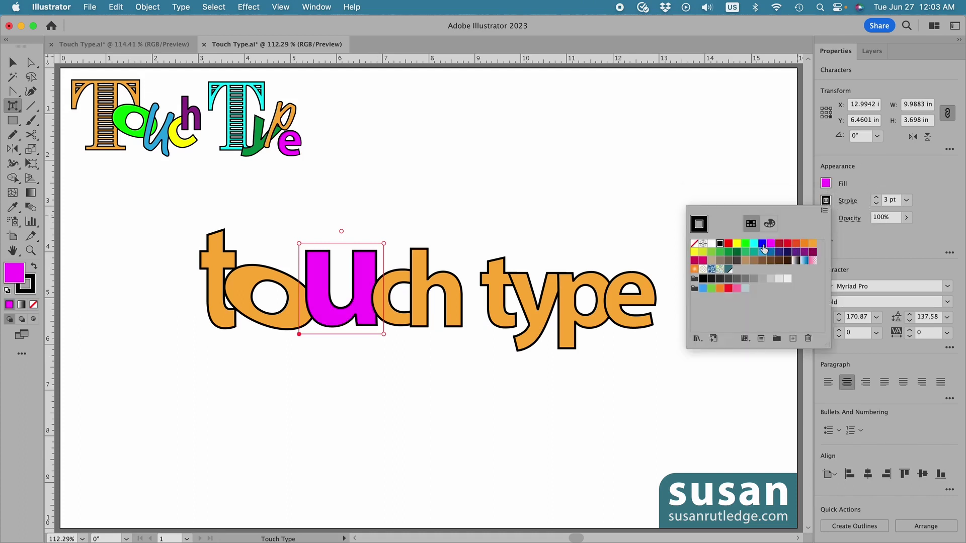
left_click(762, 245)
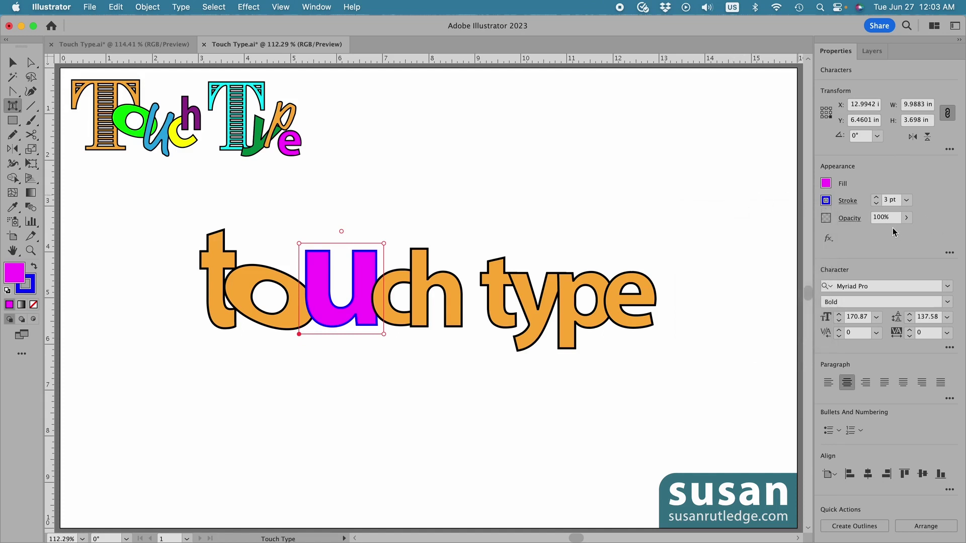
left_click(906, 221)
mouse_move(905, 232)
left_mouse_down()
mouse_move(881, 233)
mouse_move(908, 233)
left_mouse_up()
Set the u in the MarketPro font and deselect it
left_click(947, 287)
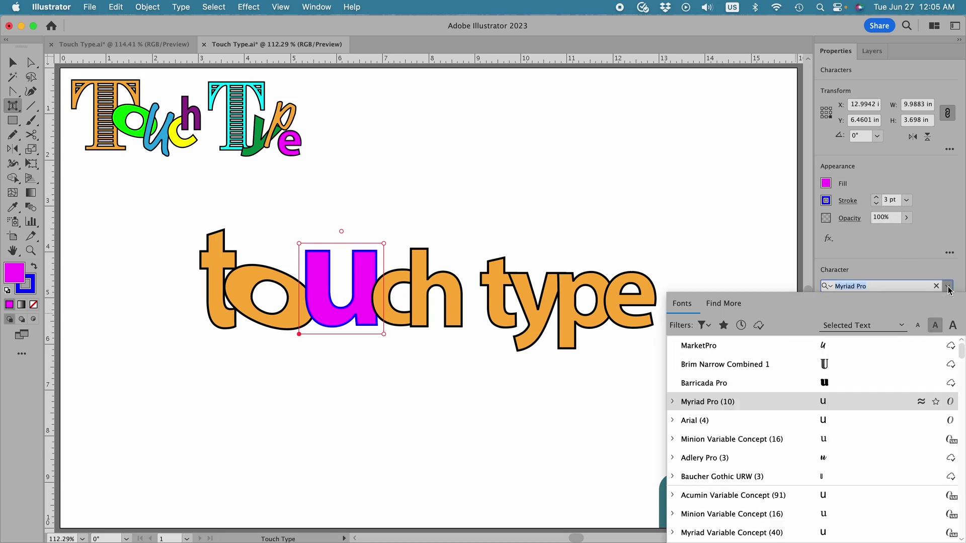
left_click(823, 346)
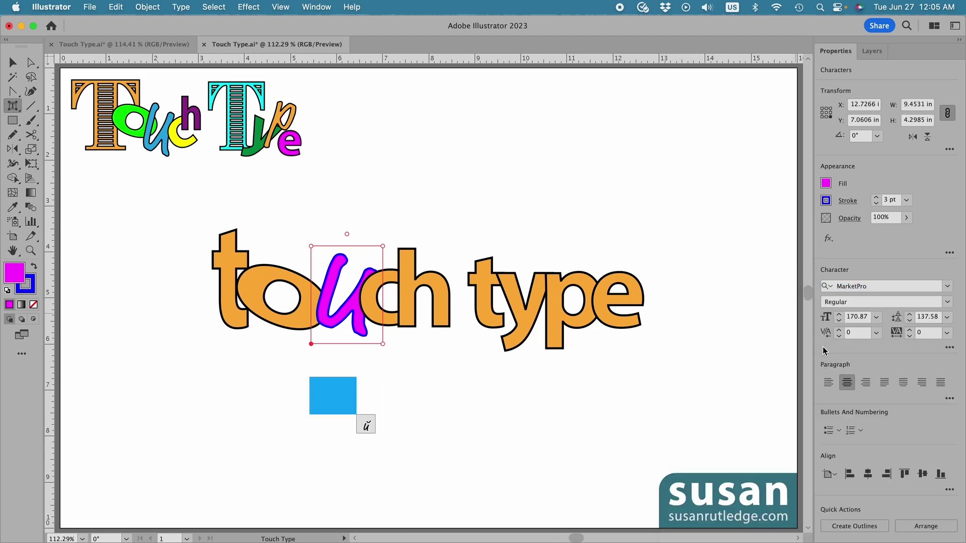
left_click(607, 229)
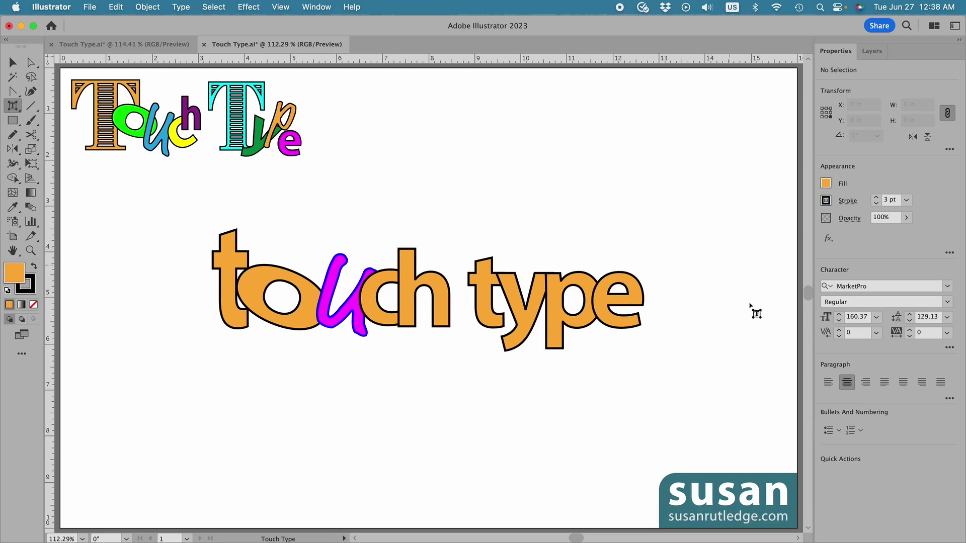
left_click(278, 277)
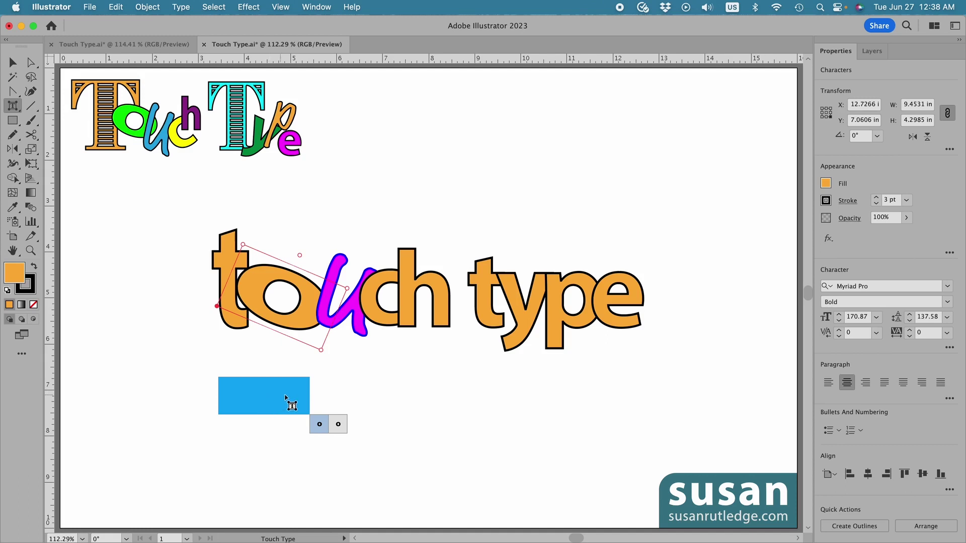
left_click(319, 424)
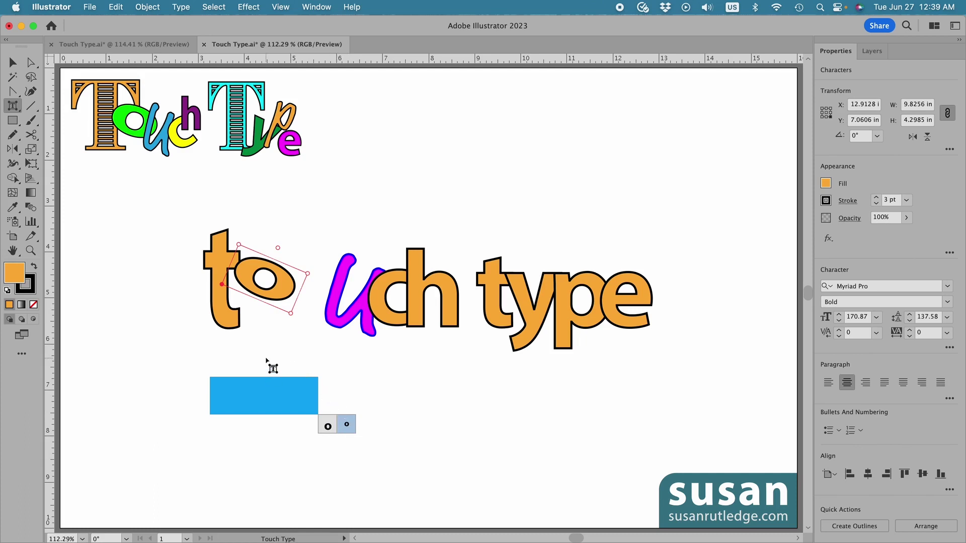
key("super+z")
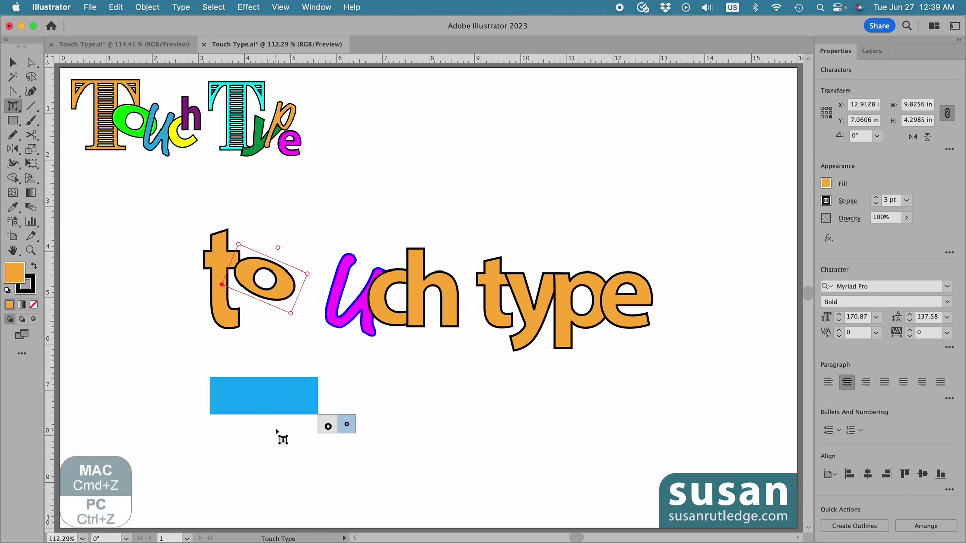
key("super+z")
key("super+z")
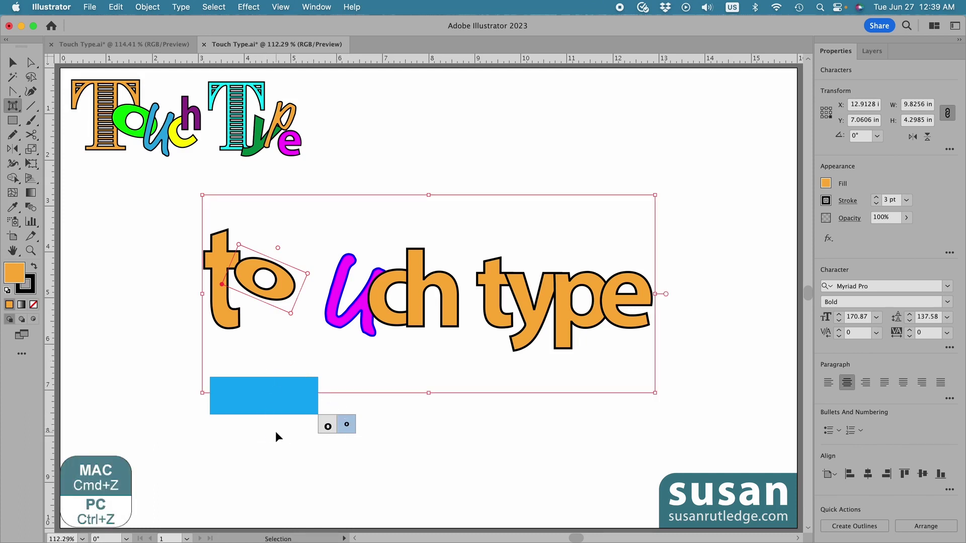
key("super+z")
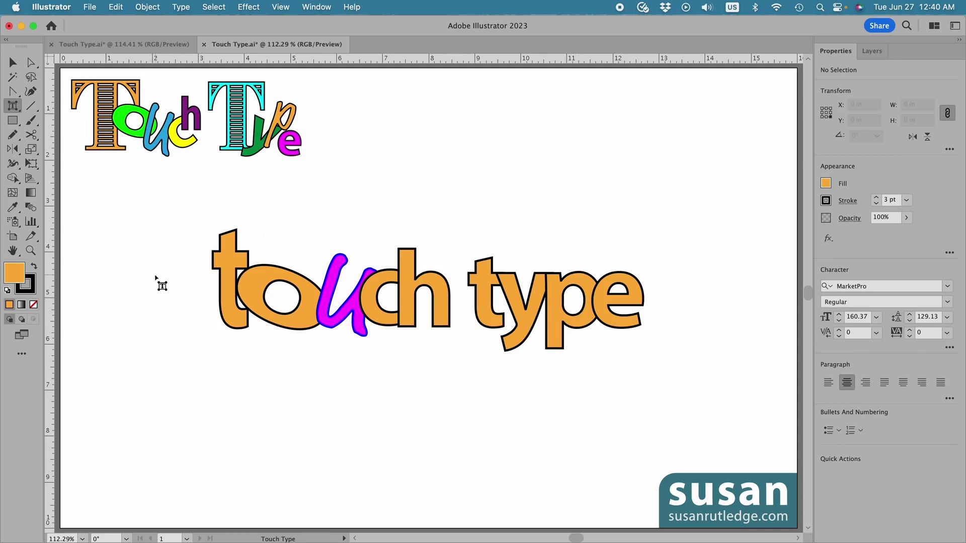
Set the first t in Brim Narrow Combined 1 and stretch it slightly wider
left_click(213, 256)
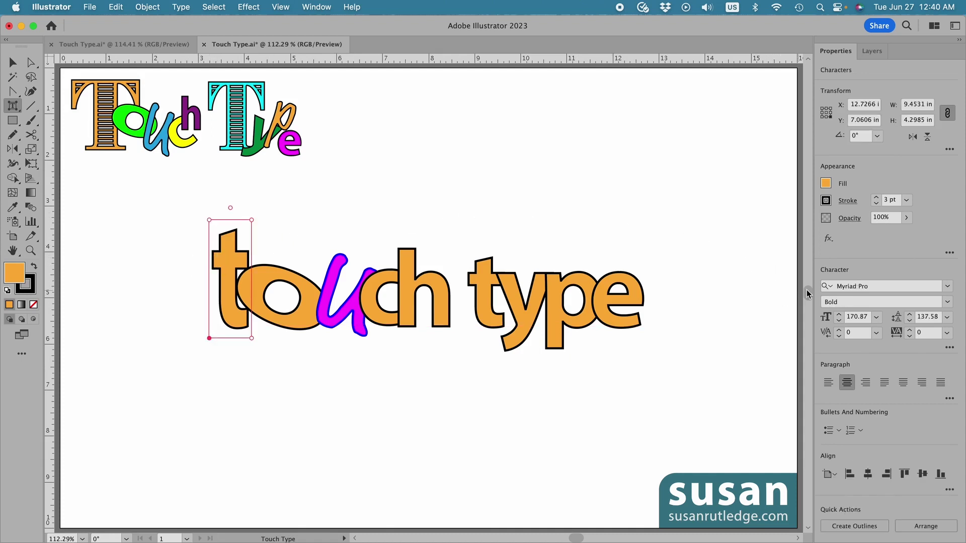
left_click(947, 287)
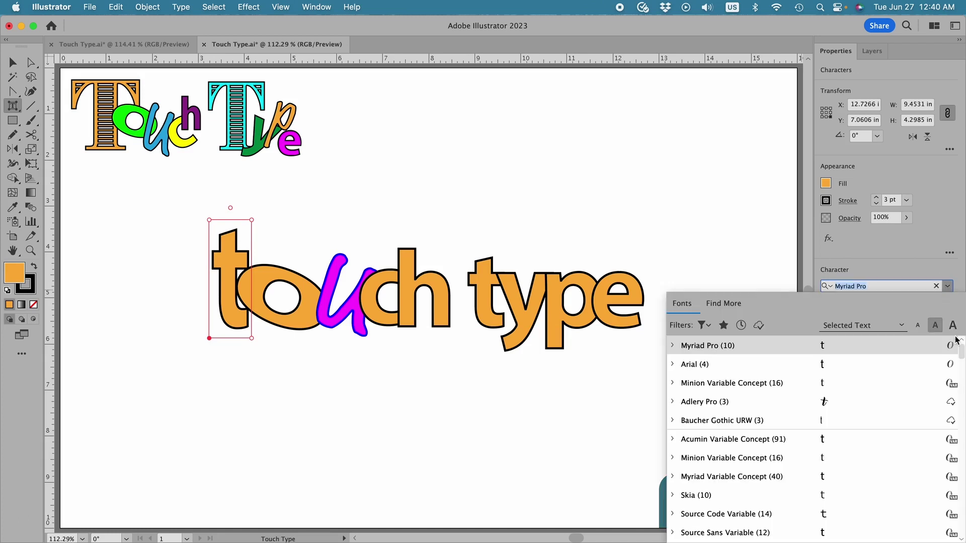
scroll(928, 374, "up", 1)
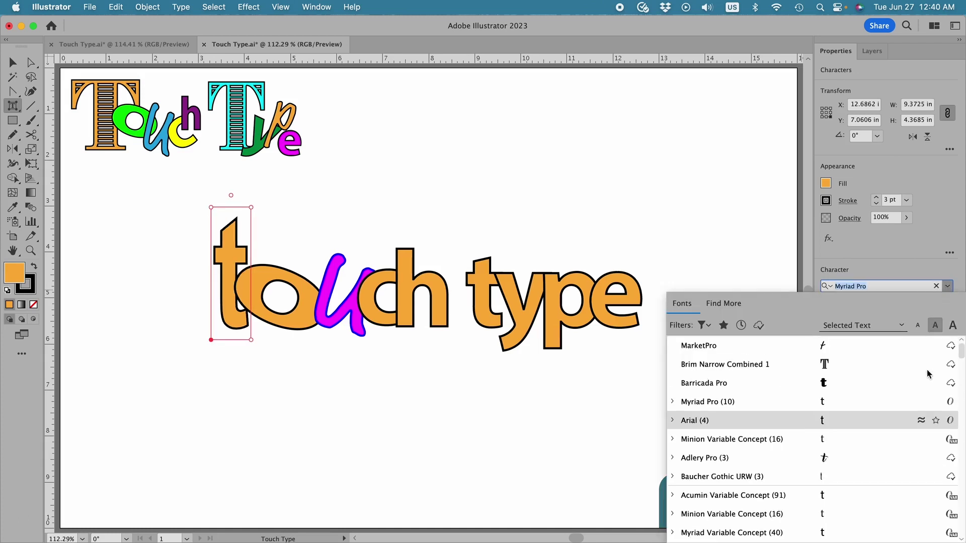
left_click(766, 367)
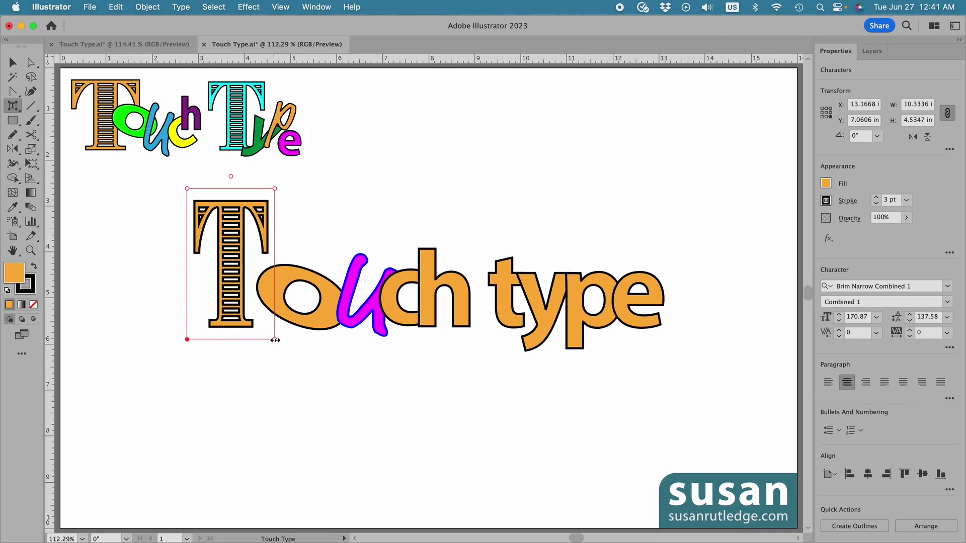
left_click_drag(276, 340, 297, 342)
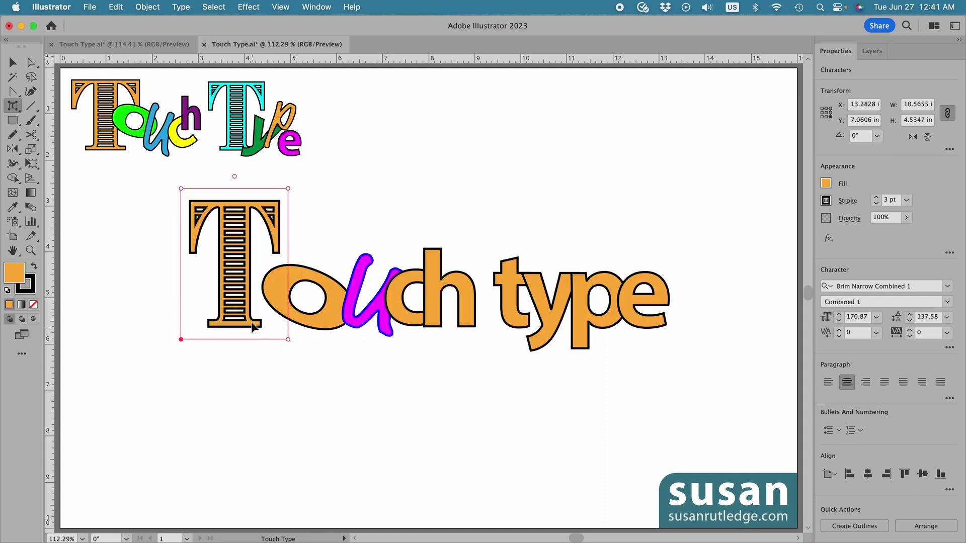
Fill the o with green and shift it up off the baseline
left_click(312, 325)
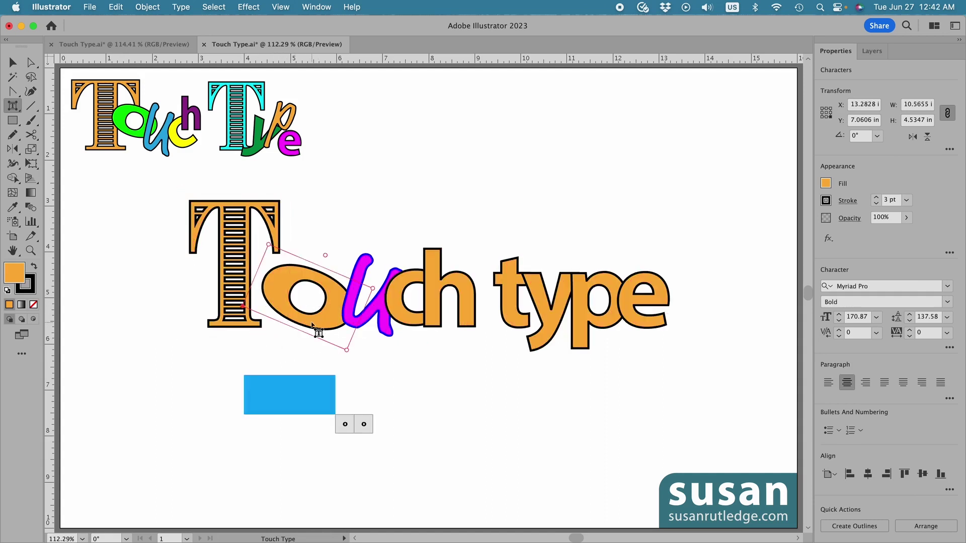
left_click(826, 185)
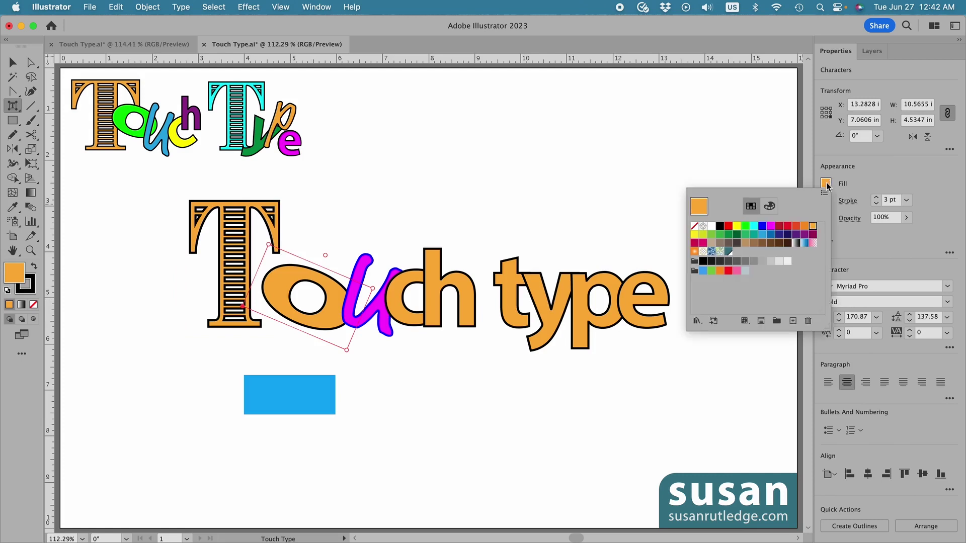
left_click(742, 232)
left_click_drag(335, 324, 311, 301)
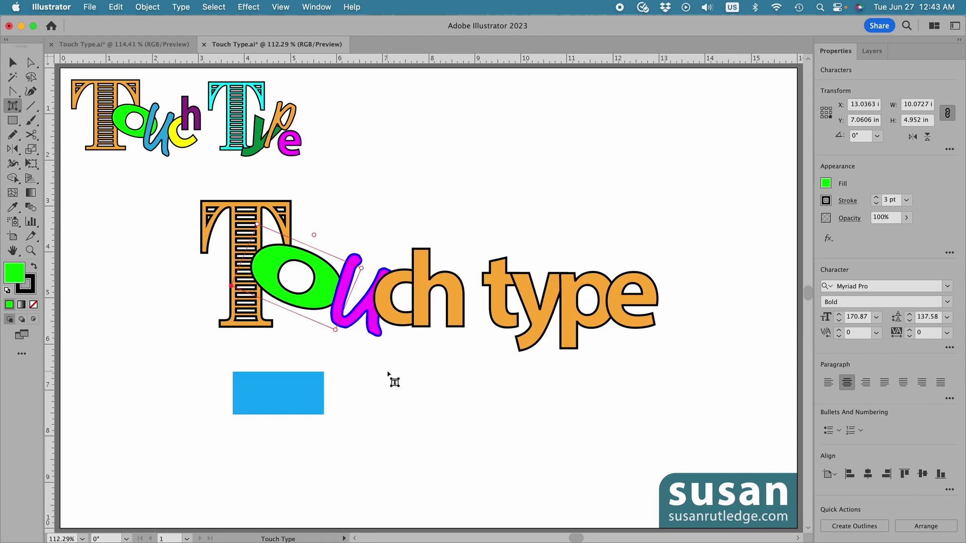
Give the u a blue fill and black outline, enlarge it and shift it off the baseline
left_click(336, 323)
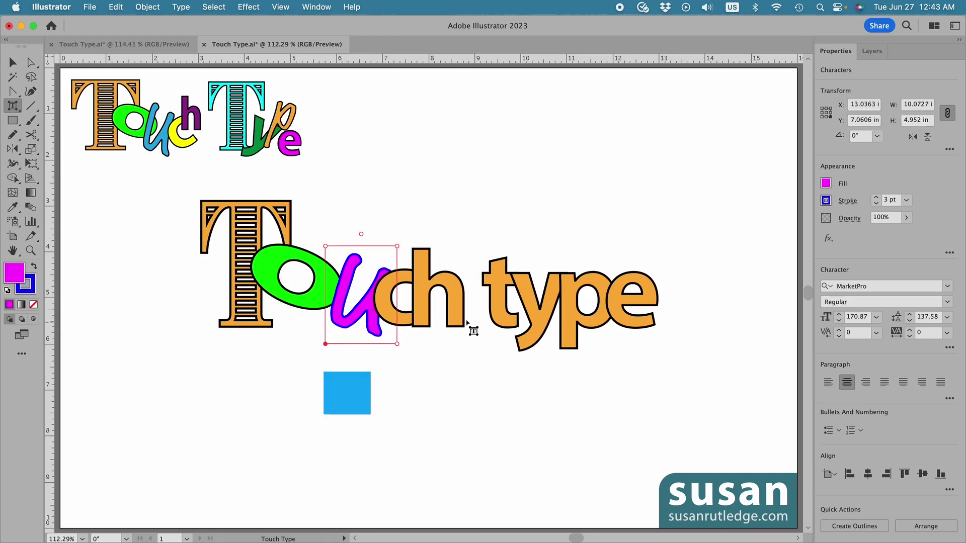
left_click(826, 184)
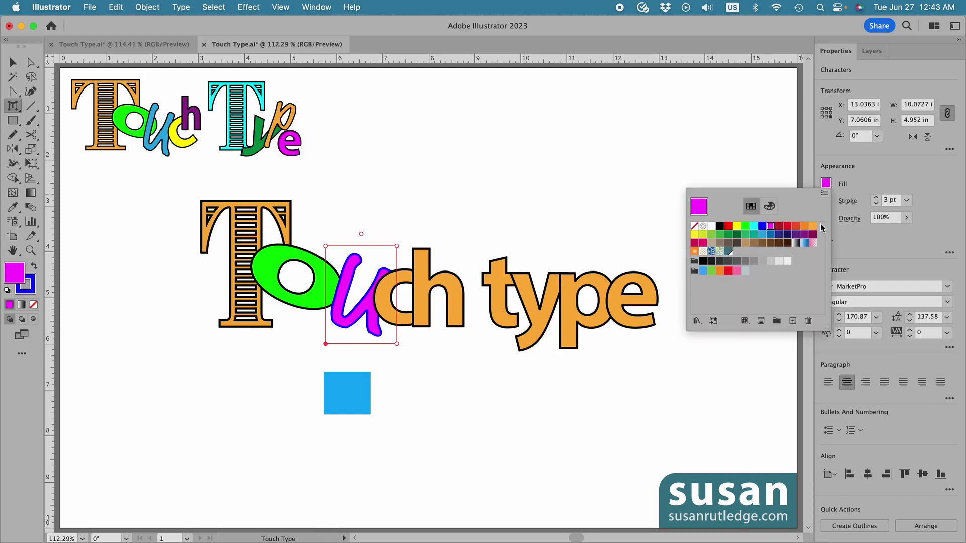
left_click(703, 270)
left_click(854, 240)
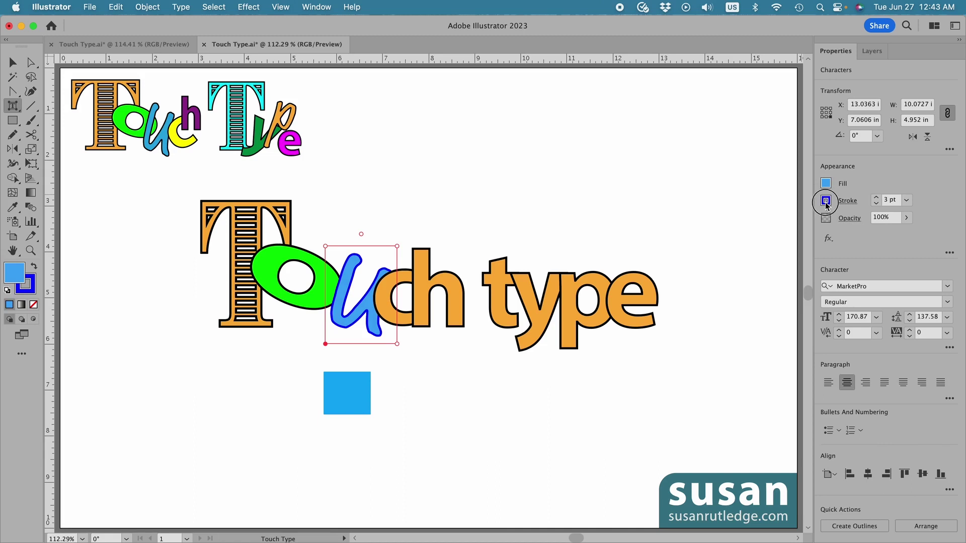
left_click(825, 200)
left_click(720, 243)
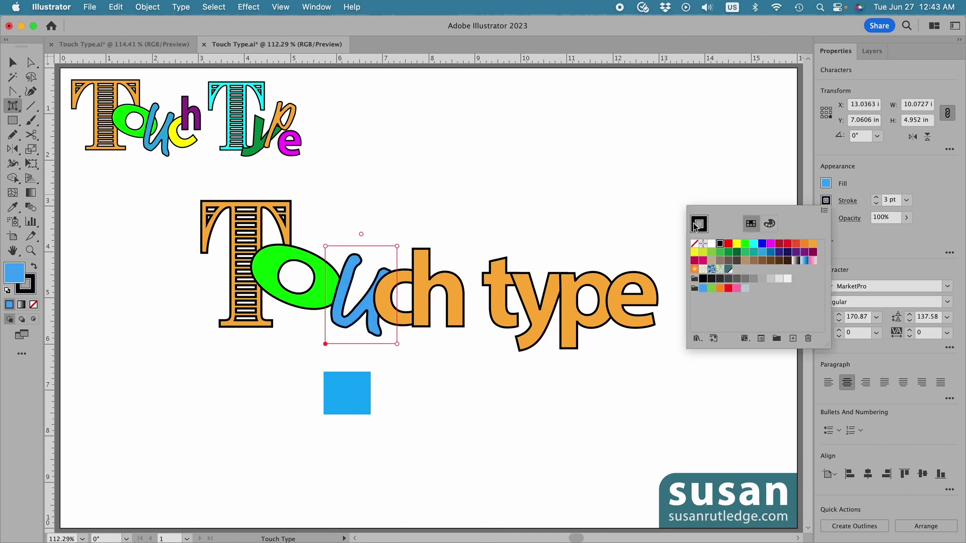
left_click(666, 205)
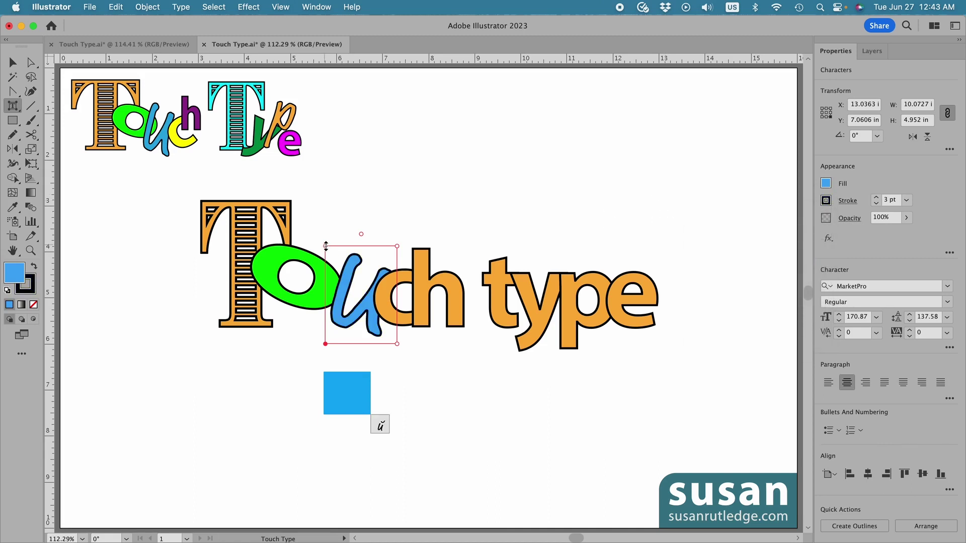
left_click_drag(326, 246, 325, 234)
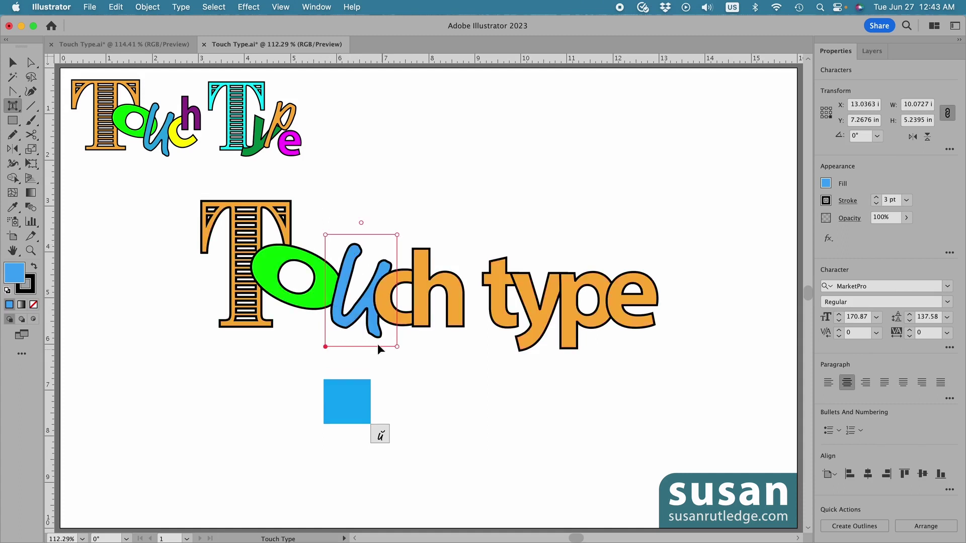
left_click_drag(375, 333, 357, 331)
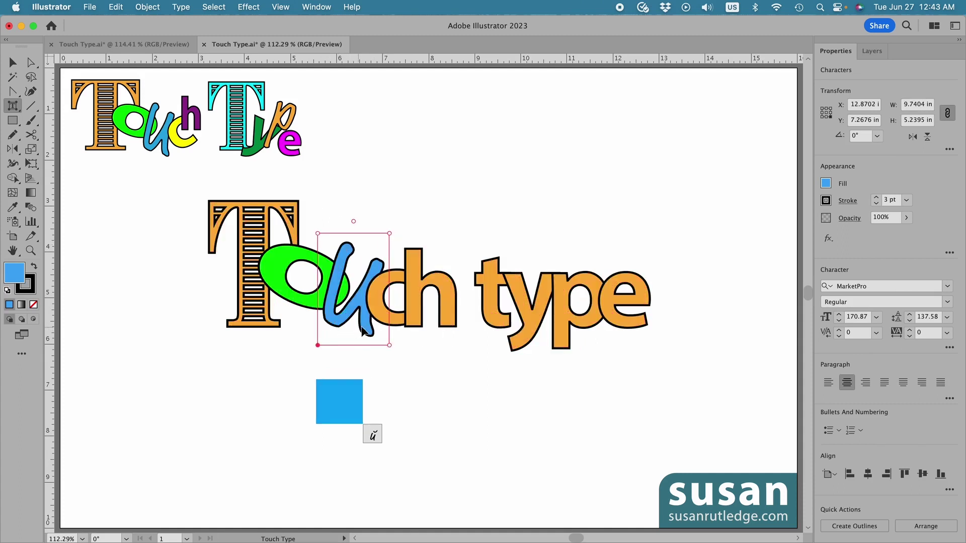
Color the c yellow, tilt it about 15 degrees and shift it off the baseline
left_click(400, 326)
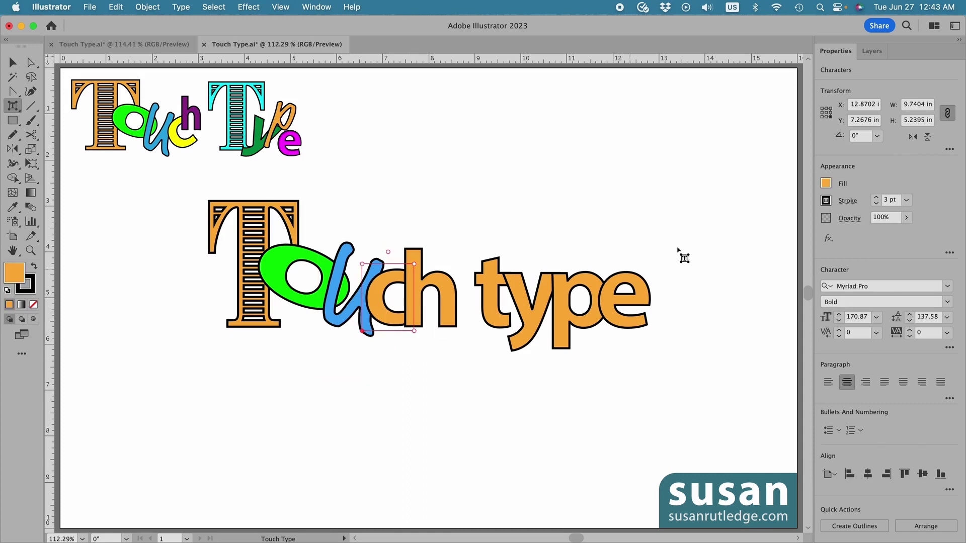
left_click(825, 184)
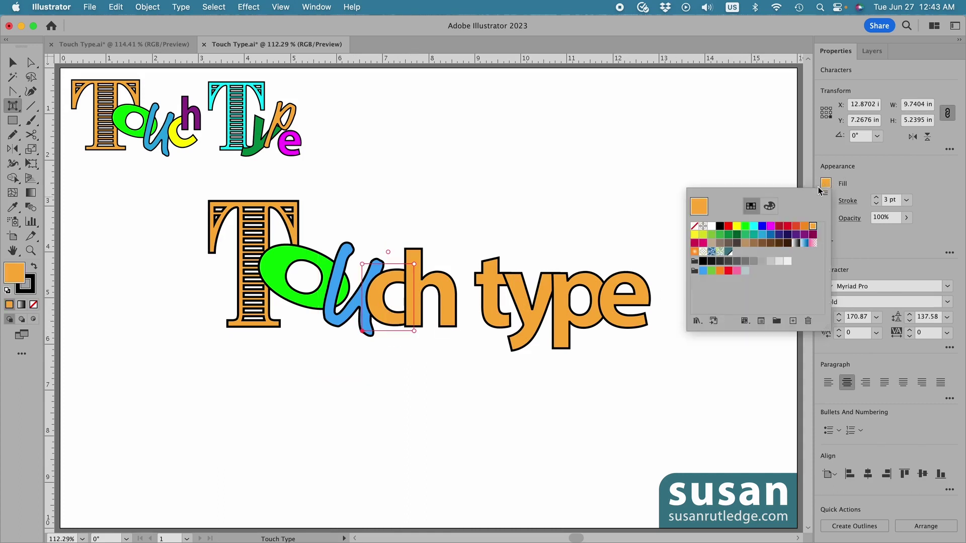
left_click(736, 226)
left_click(391, 244)
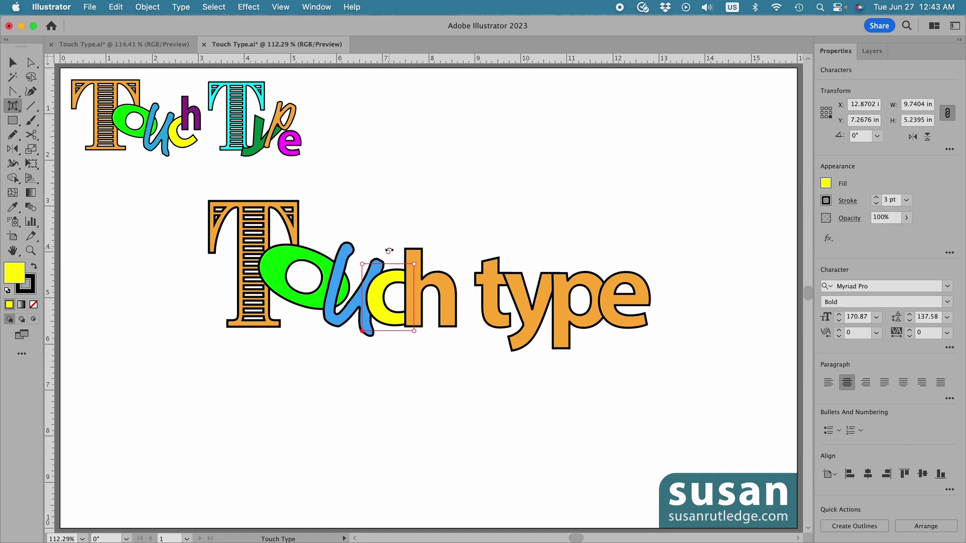
left_click_drag(389, 250, 377, 254)
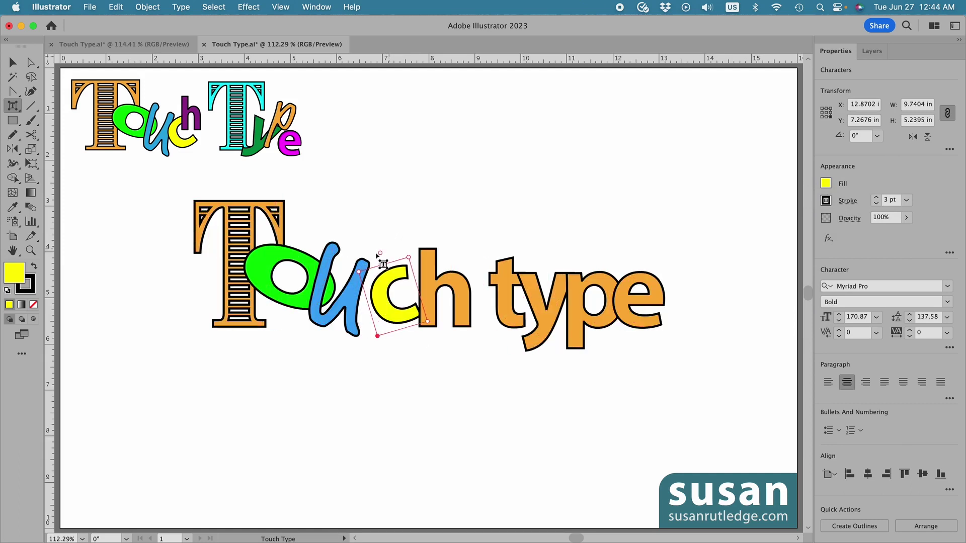
left_click_drag(392, 317, 376, 316)
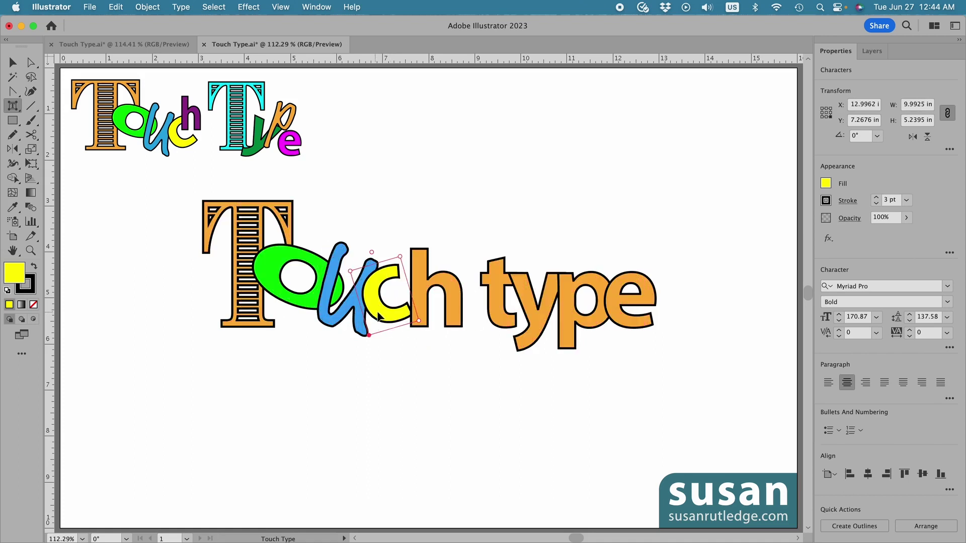
Make the h purple, shrink it to about 82% and raise it above the baseline
left_click(433, 286)
left_click(826, 184)
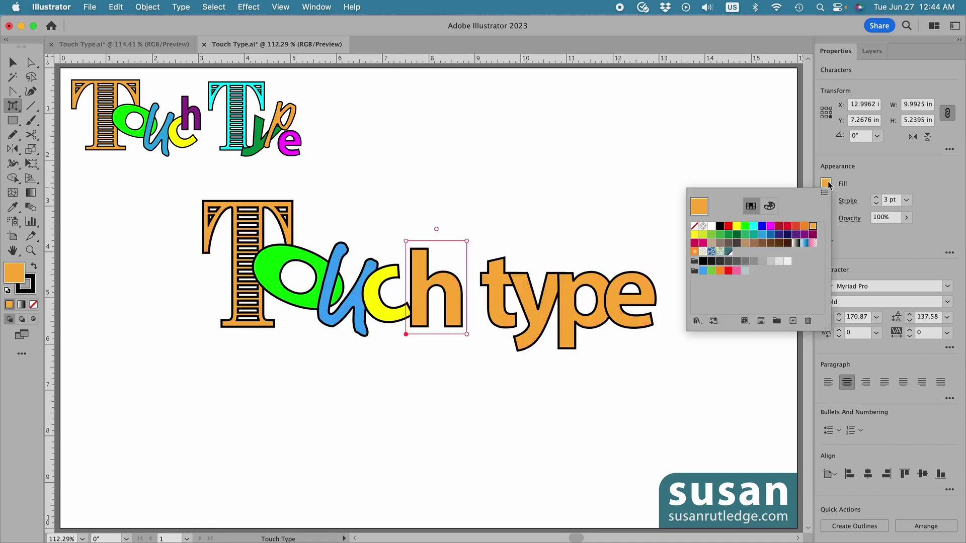
left_click(804, 238)
left_click(611, 256)
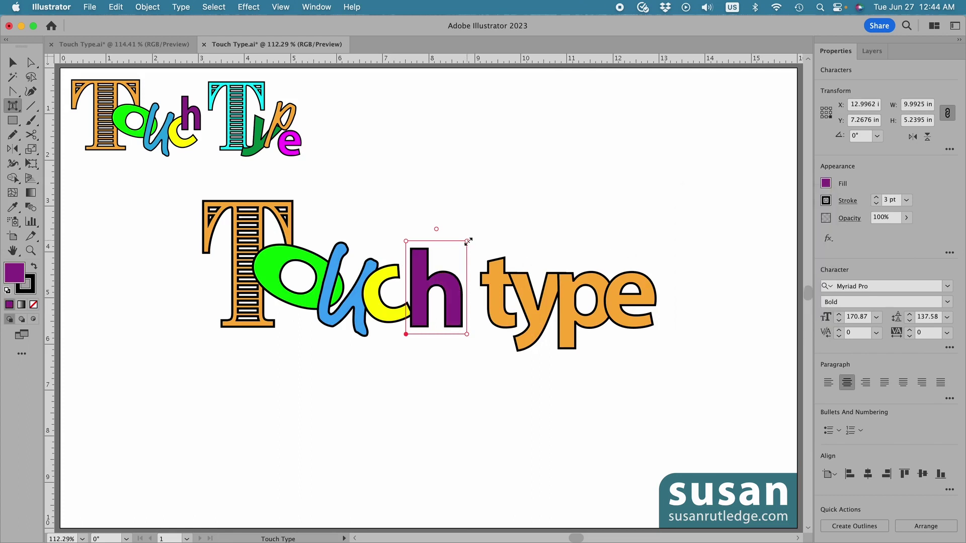
left_click_drag(466, 241, 461, 252)
left_click_drag(434, 282, 434, 246)
Turn the t into a cyan Brim Narrow Combined 1 letter enlarged to about 135%
left_click(491, 317)
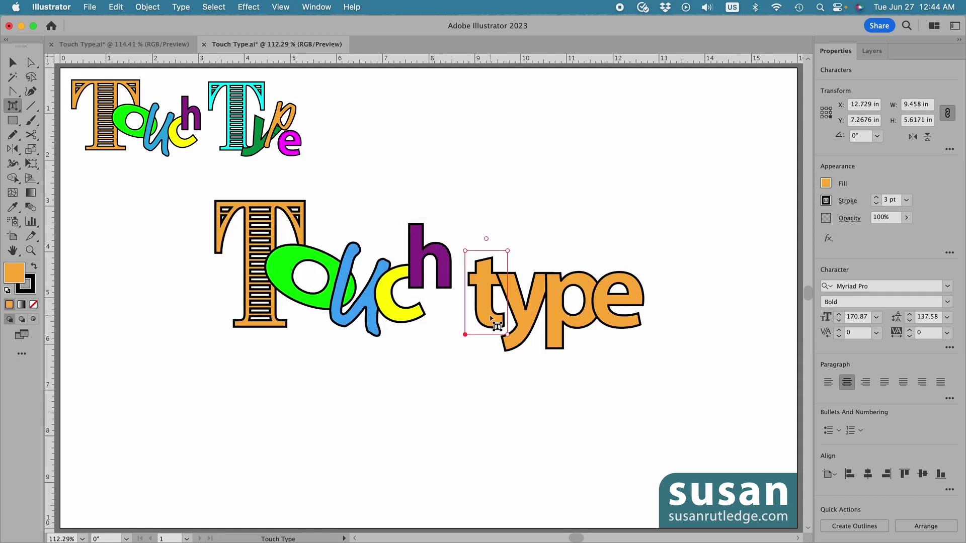
left_click(826, 184)
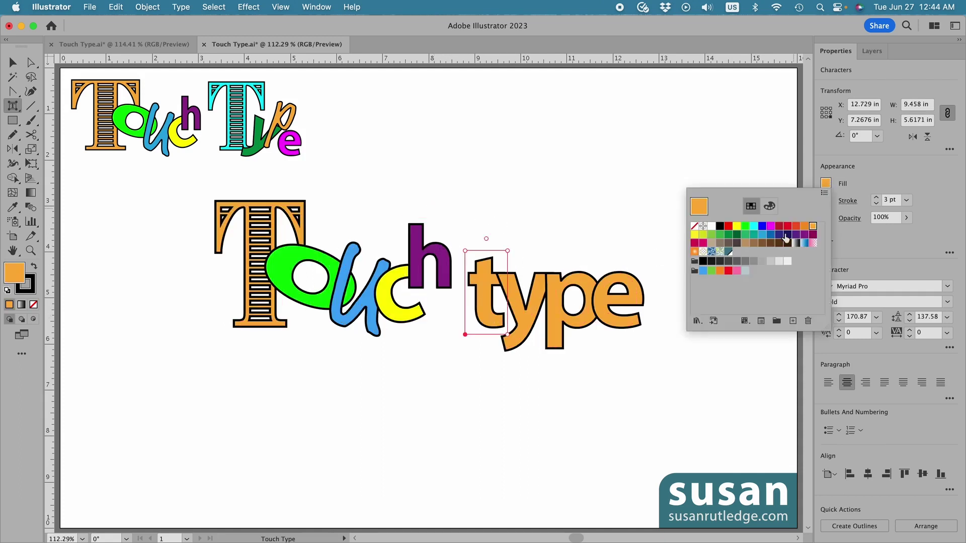
left_click(756, 229)
left_click(865, 249)
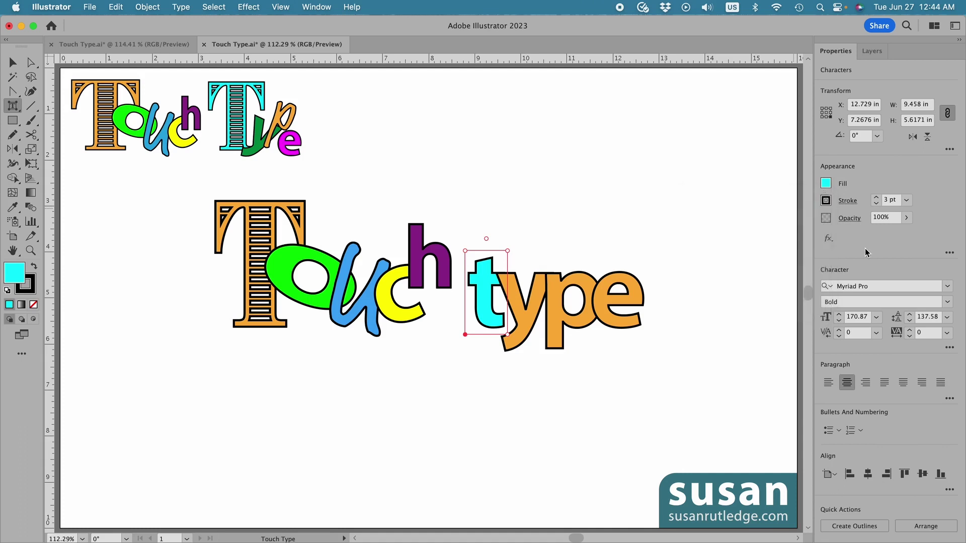
left_click(947, 287)
left_click(777, 345)
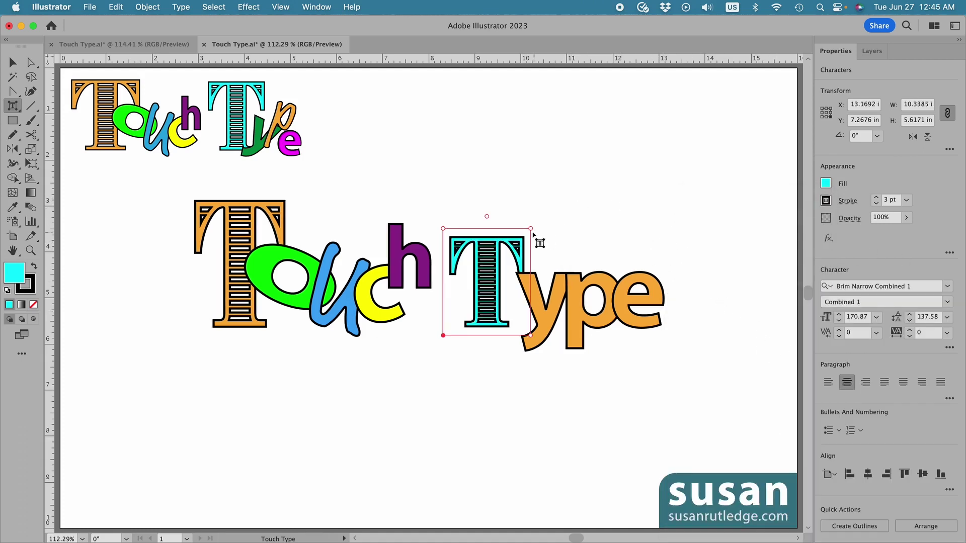
left_click_drag(531, 228, 545, 197)
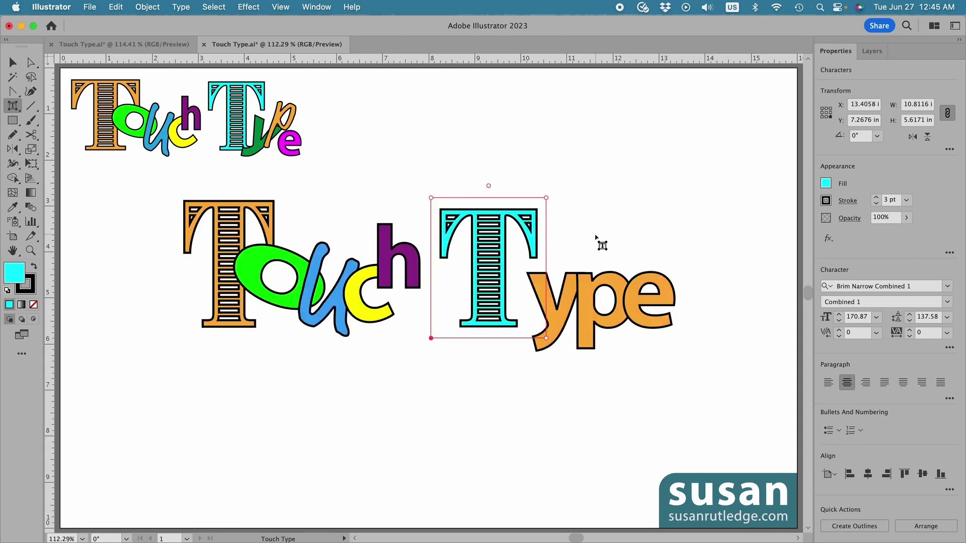
Color the y green, tilt it about 18 degrees, shift it and scale it to 89%
left_click(559, 336)
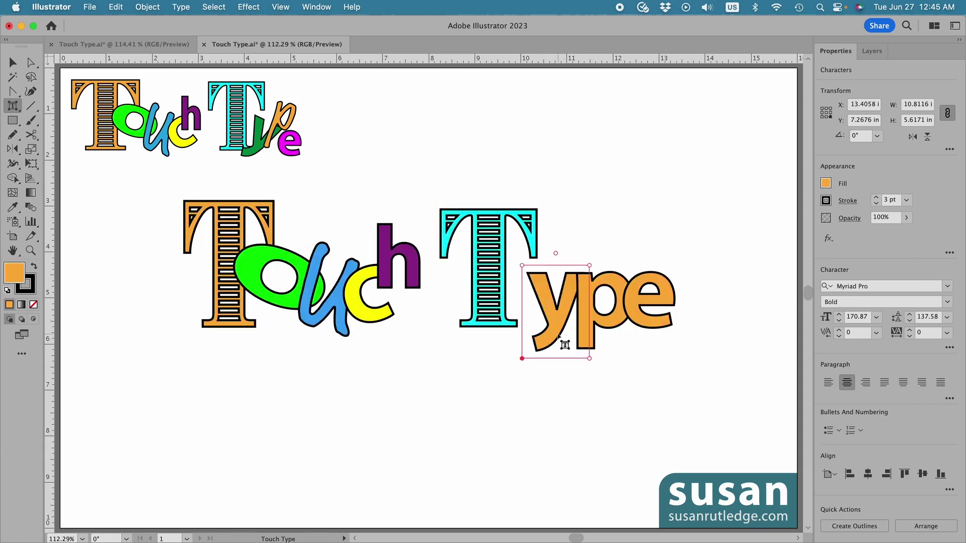
left_click(827, 183)
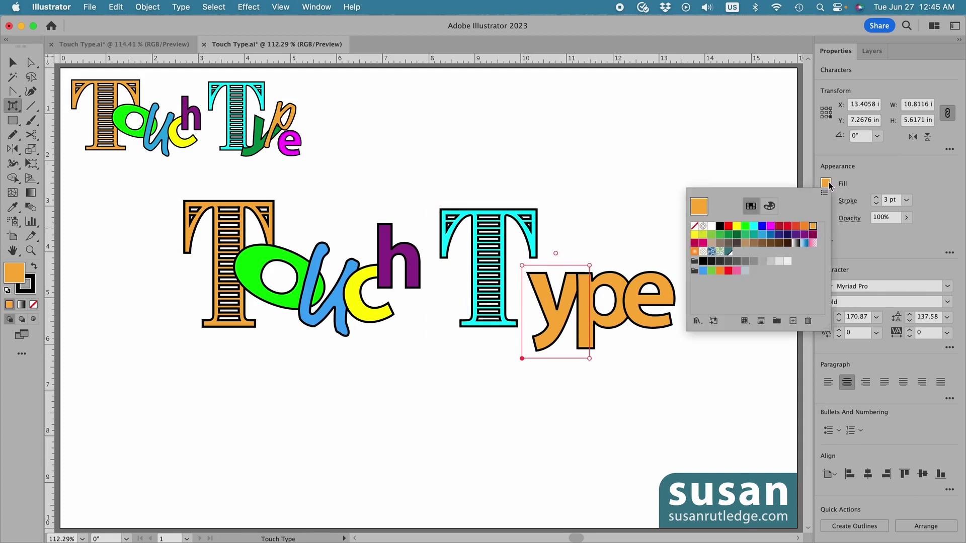
left_click(735, 236)
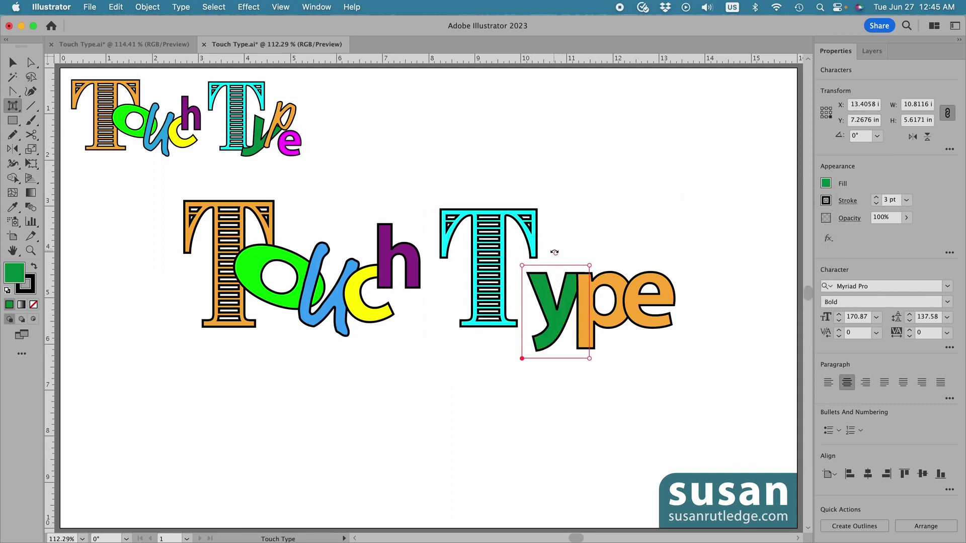
left_click_drag(553, 251, 574, 256)
left_click_drag(560, 320, 538, 313)
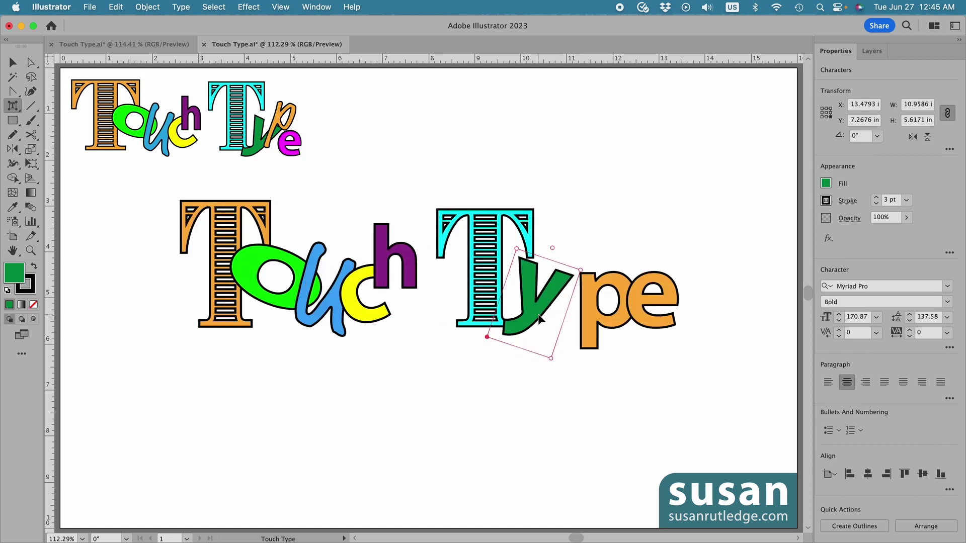
left_click_drag(579, 271, 572, 275)
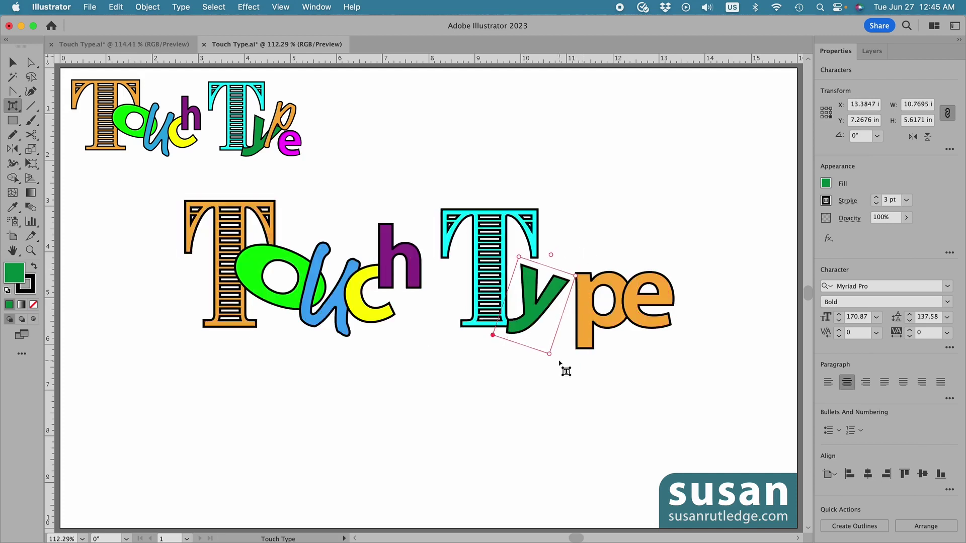
Set the p in MarketPro, move it up and left, and scale it slightly smaller
left_click(584, 328)
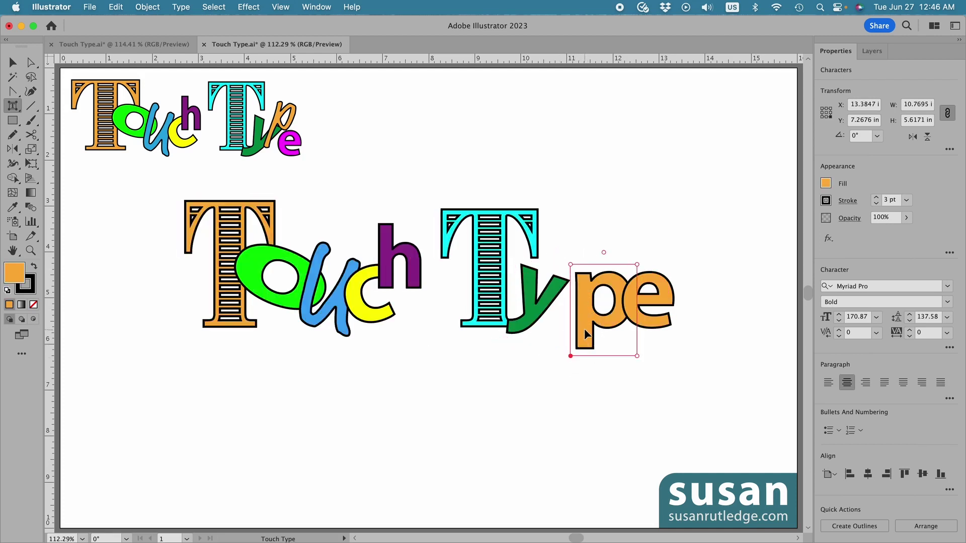
left_click(948, 287)
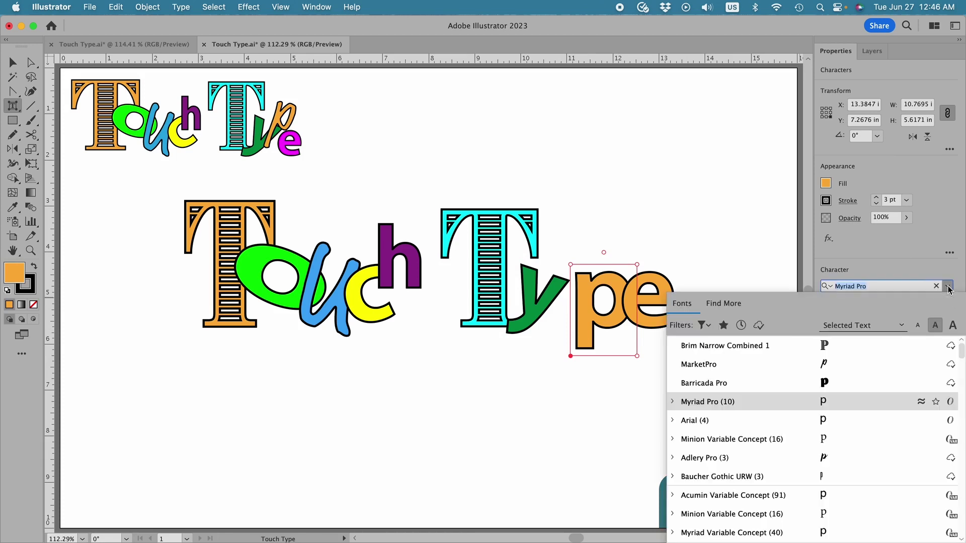
left_click(722, 365)
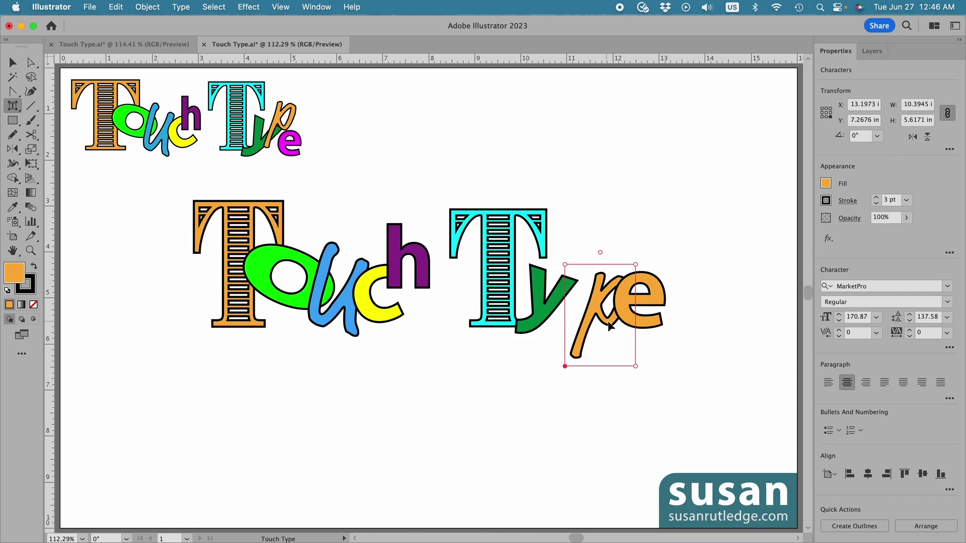
left_click_drag(610, 326, 593, 294)
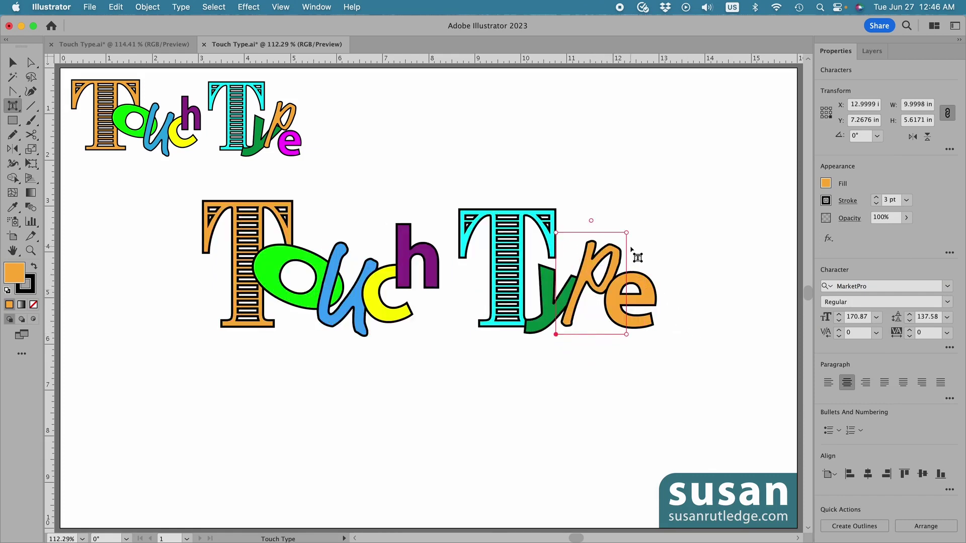
left_click_drag(626, 332, 622, 343)
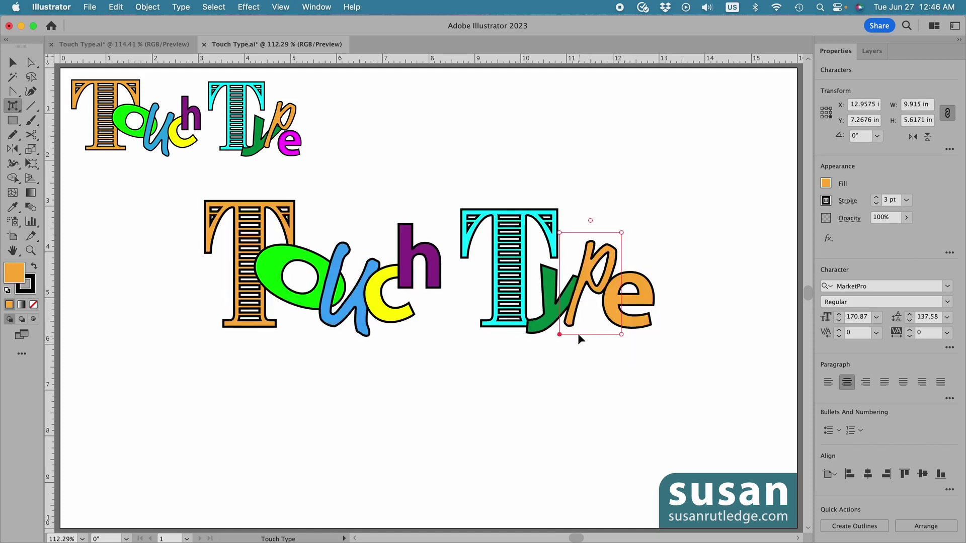
left_click_drag(560, 232, 561, 236)
left_click_drag(592, 266, 597, 260)
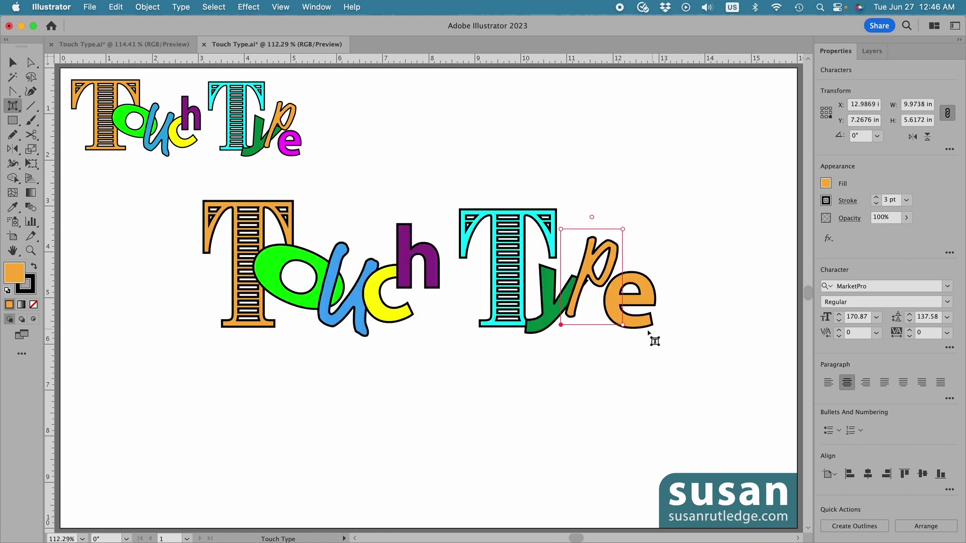
Fill the e with magenta, scale it down to about 86%, then deselect it
left_click(636, 323)
left_click(826, 183)
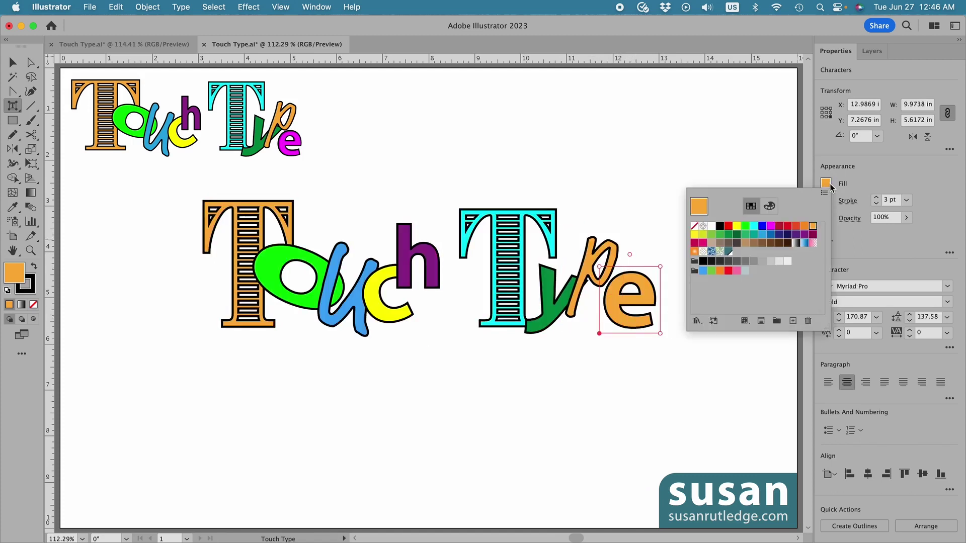
left_click(771, 227)
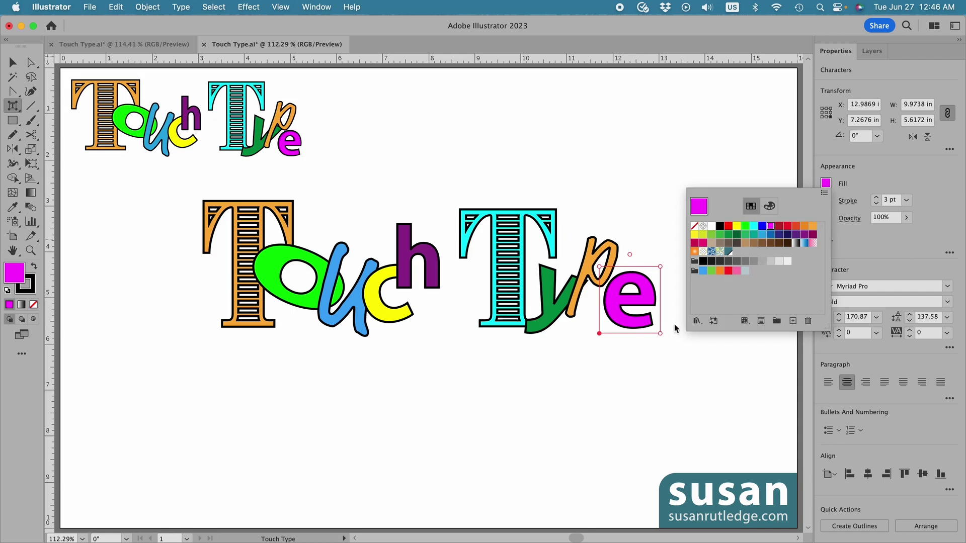
left_click_drag(660, 265, 637, 296)
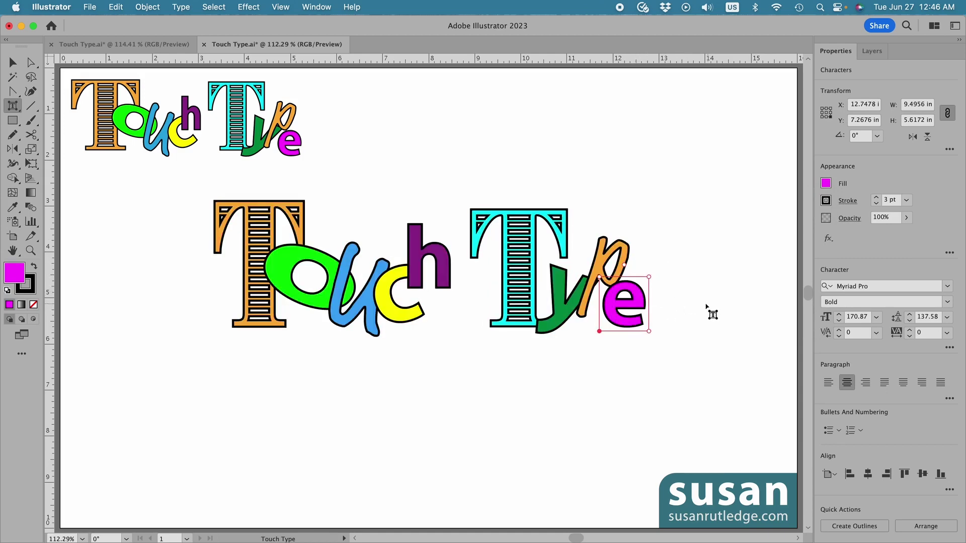
left_click(712, 312)
Squeeze the purple h narrower by dragging its corner handle, then clear the selection
left_click(442, 263)
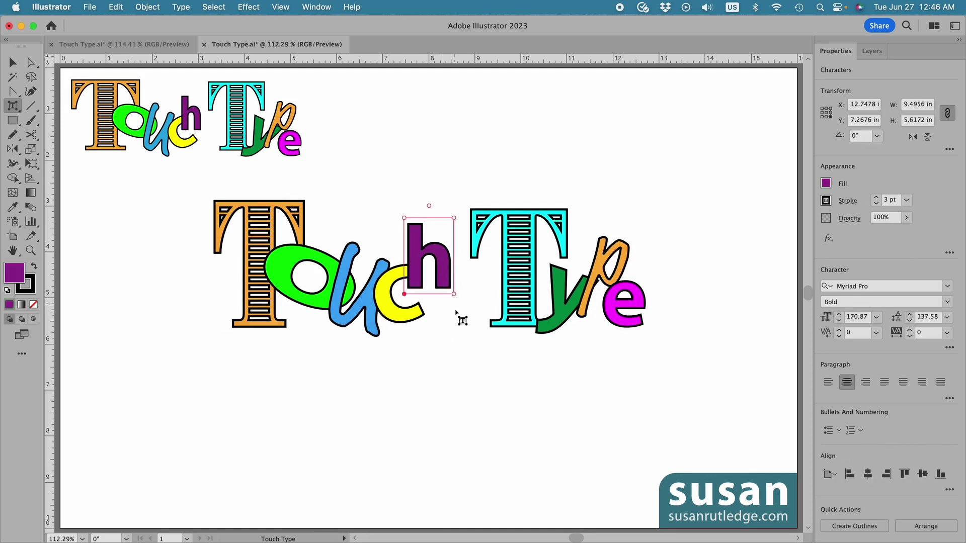
left_click_drag(456, 296, 446, 293)
left_click(447, 345)
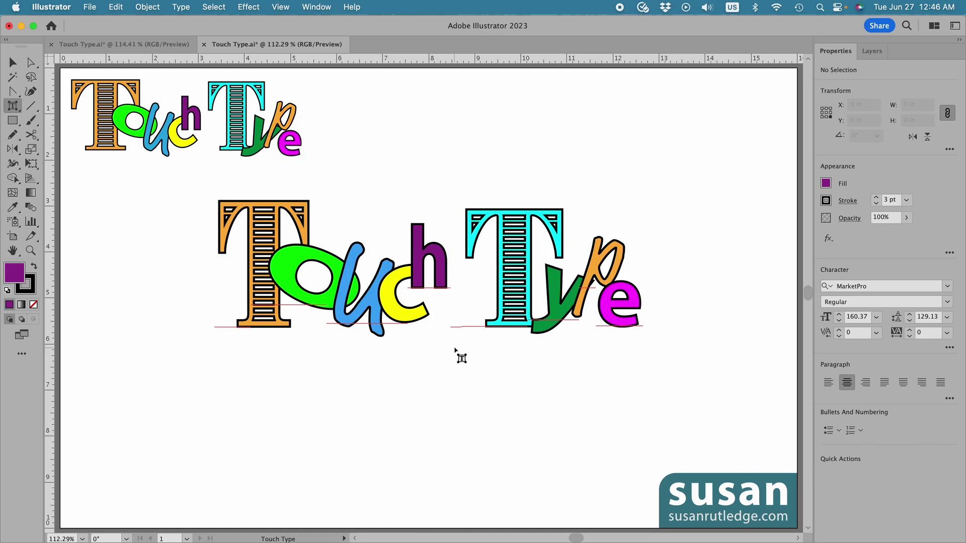